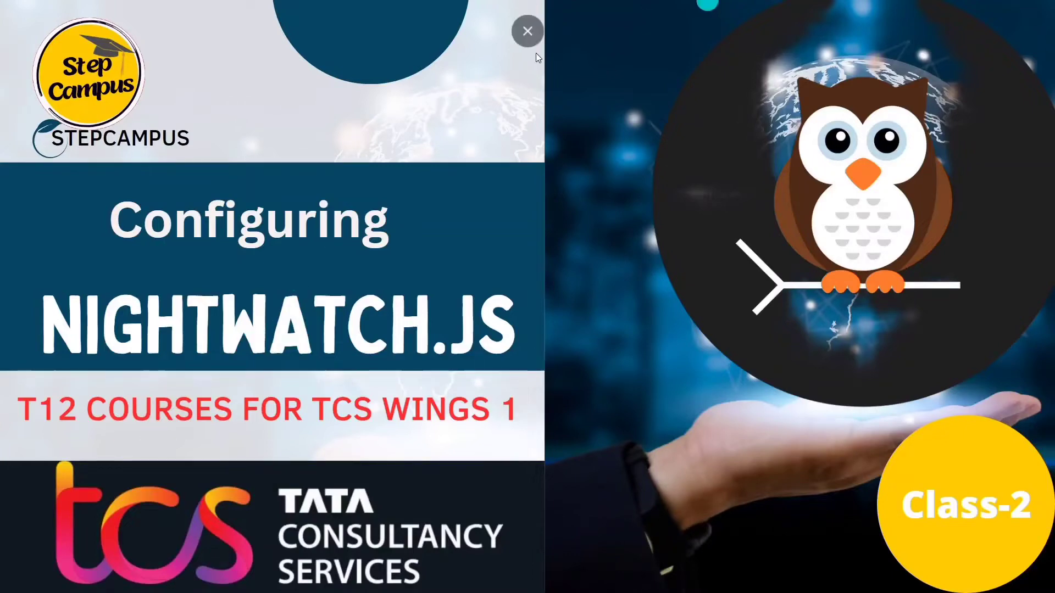
Step: Switch to the nightwatch notes in Notepad and correct "packane" to "package" in the npm line
{"action": "left_click", "coordinate": [526, 49]}
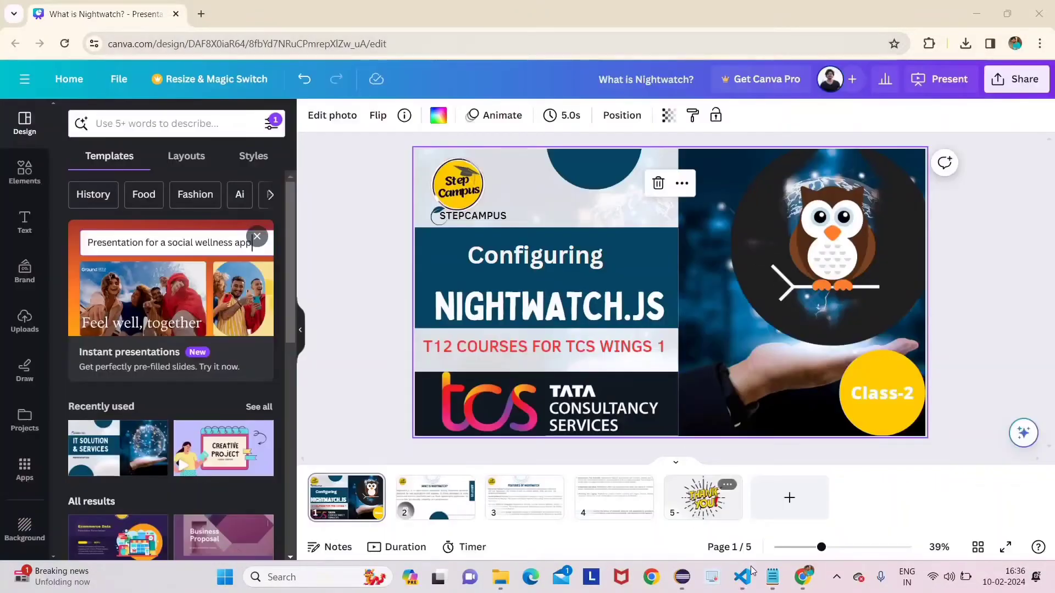
{"action": "left_click", "coordinate": [779, 580]}
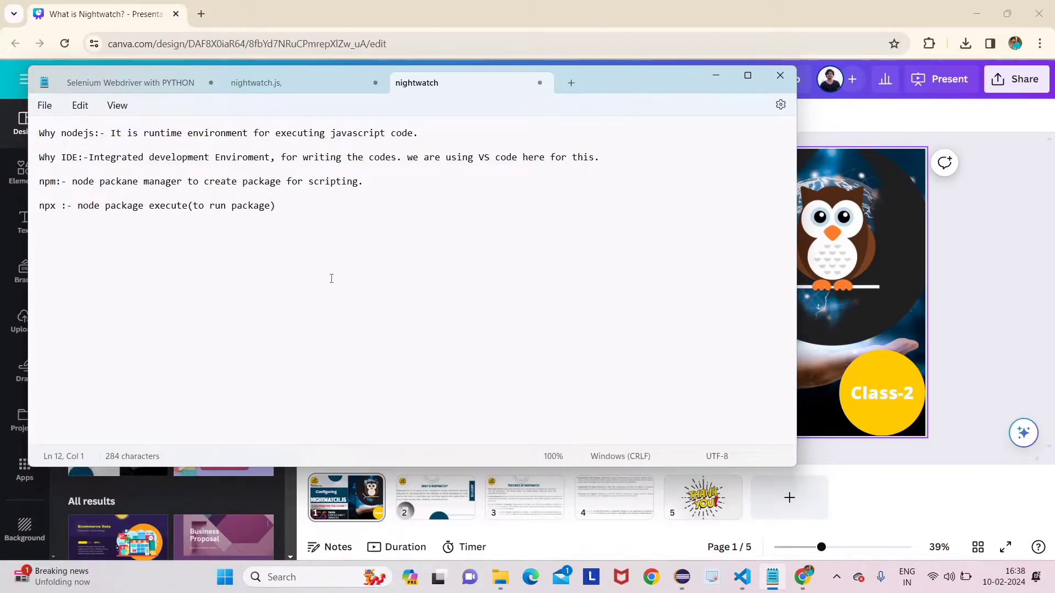
{"action": "left_click", "coordinate": [135, 186]}
{"action": "key", "text": "BackSpace"}
{"action": "type", "text": "g"}
Step: Search the web in Chrome for "download node js" and download the LTS Windows Installer from the official Node.js download page
{"action": "left_click", "coordinate": [200, 12]}
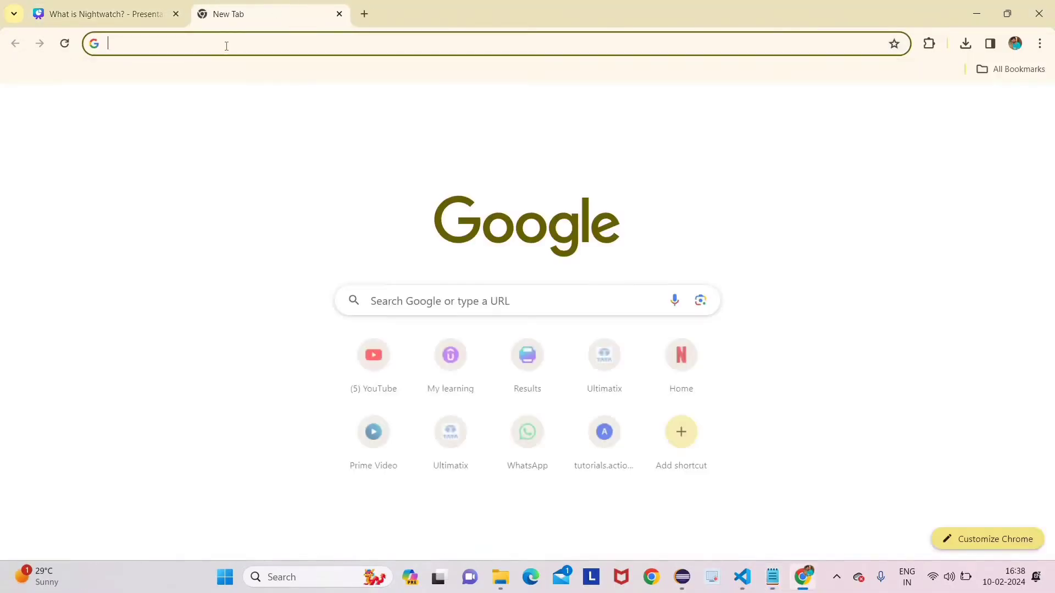
{"action": "left_click", "coordinate": [227, 45]}
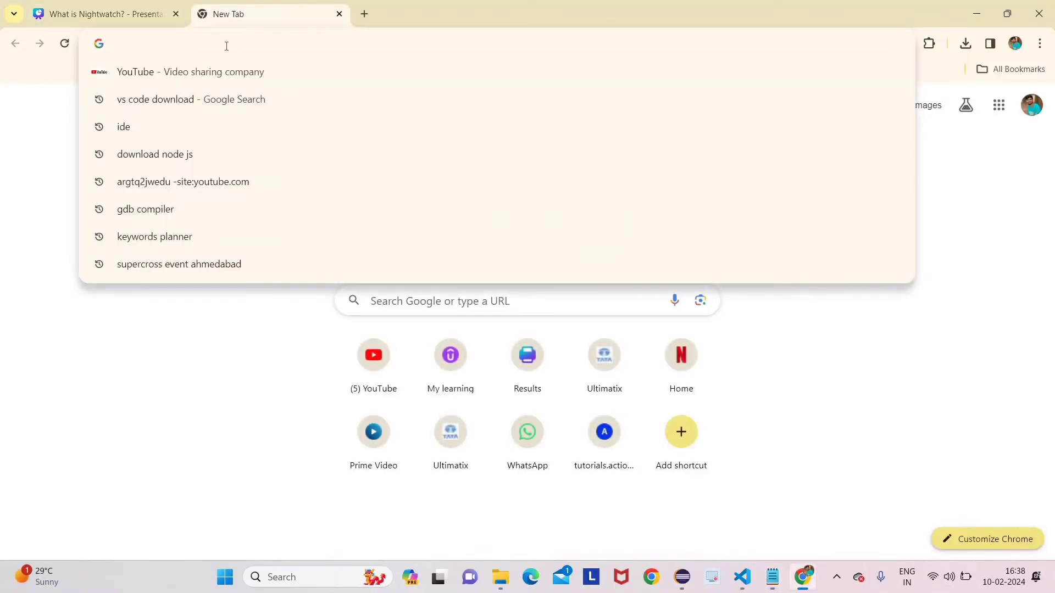
{"action": "type", "text": "download"}
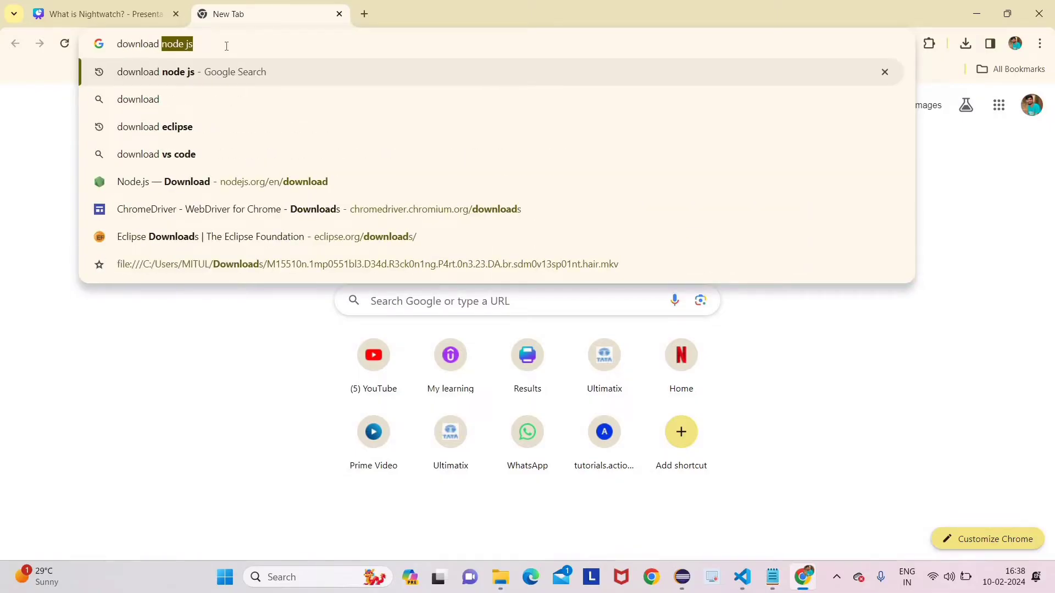
{"action": "key", "text": "Return"}
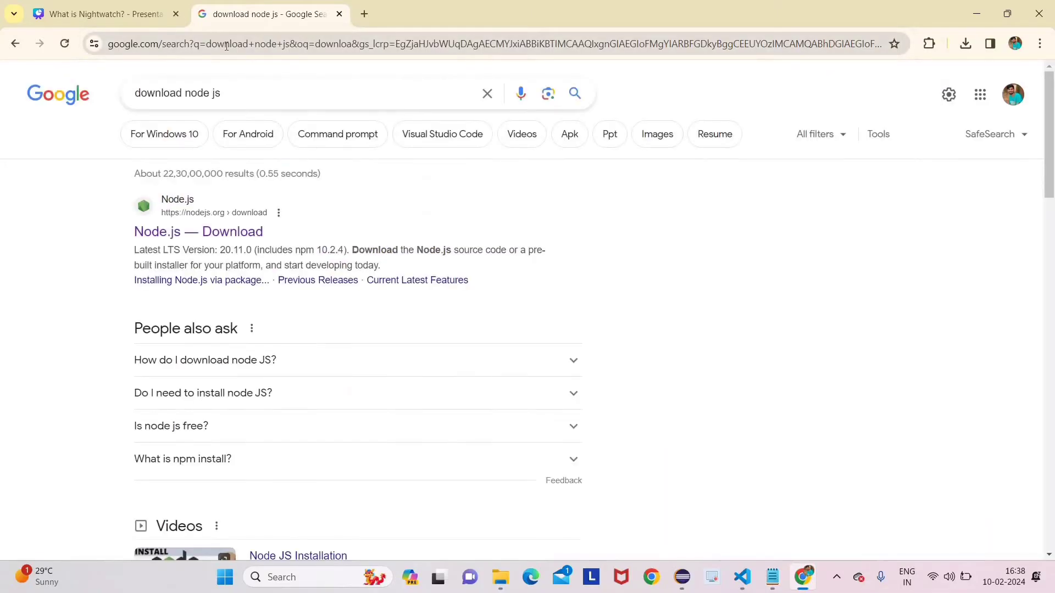
{"action": "left_click", "coordinate": [183, 233]}
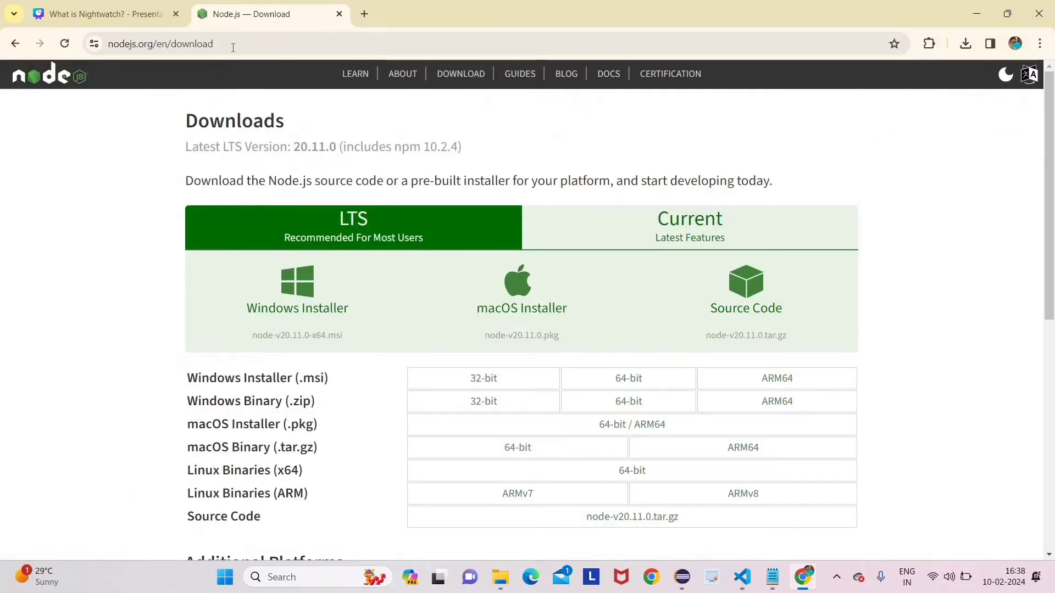
{"action": "left_click", "coordinate": [233, 45]}
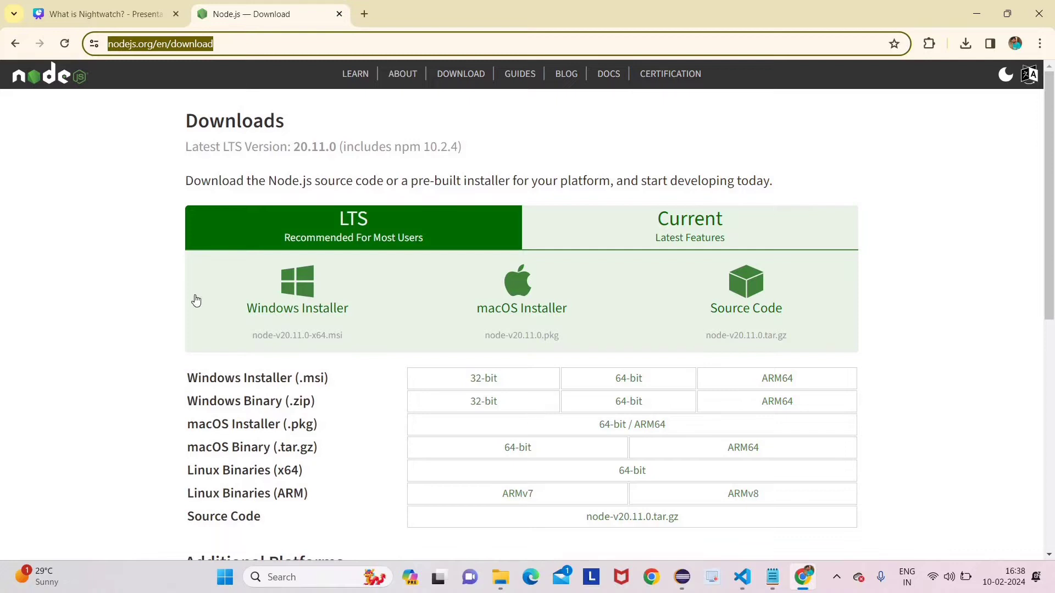
{"action": "left_click", "coordinate": [294, 300]}
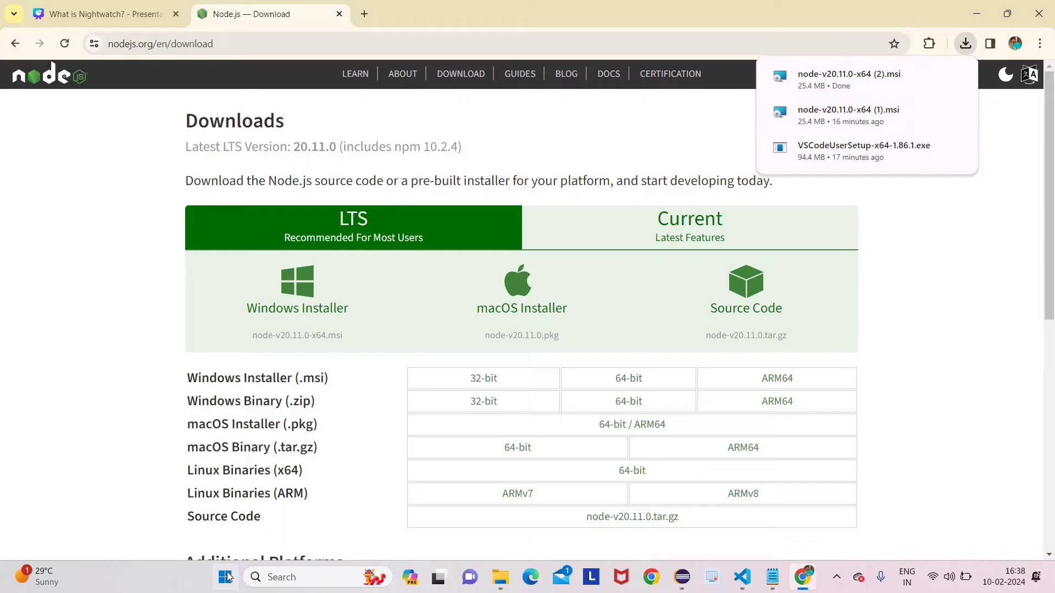
Step: Open Command Prompt and check the installed Node.js version with node --version
{"action": "left_click", "coordinate": [226, 577]}
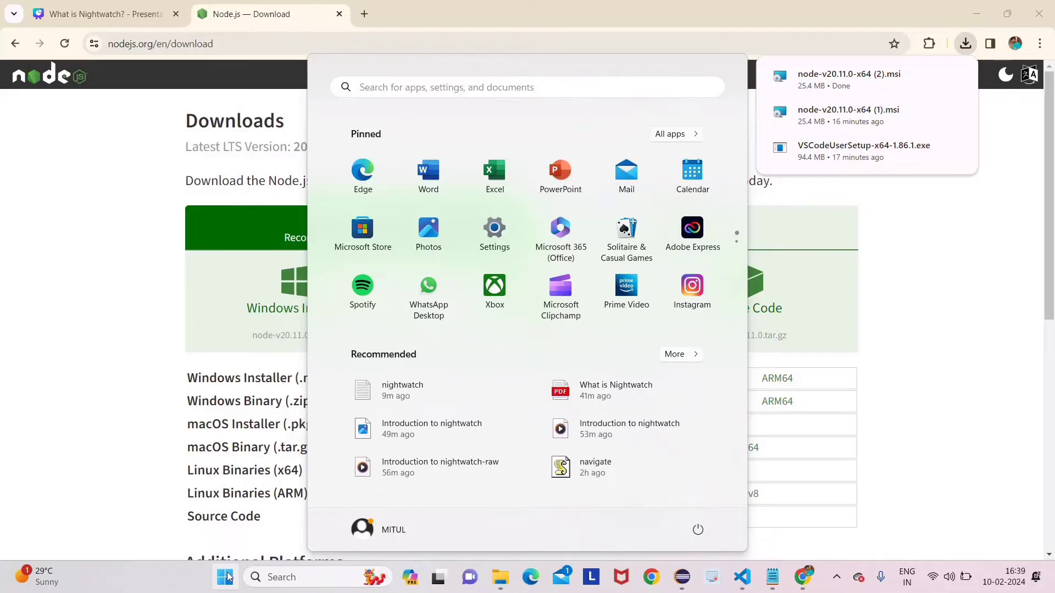
{"action": "type", "text": "cmd"}
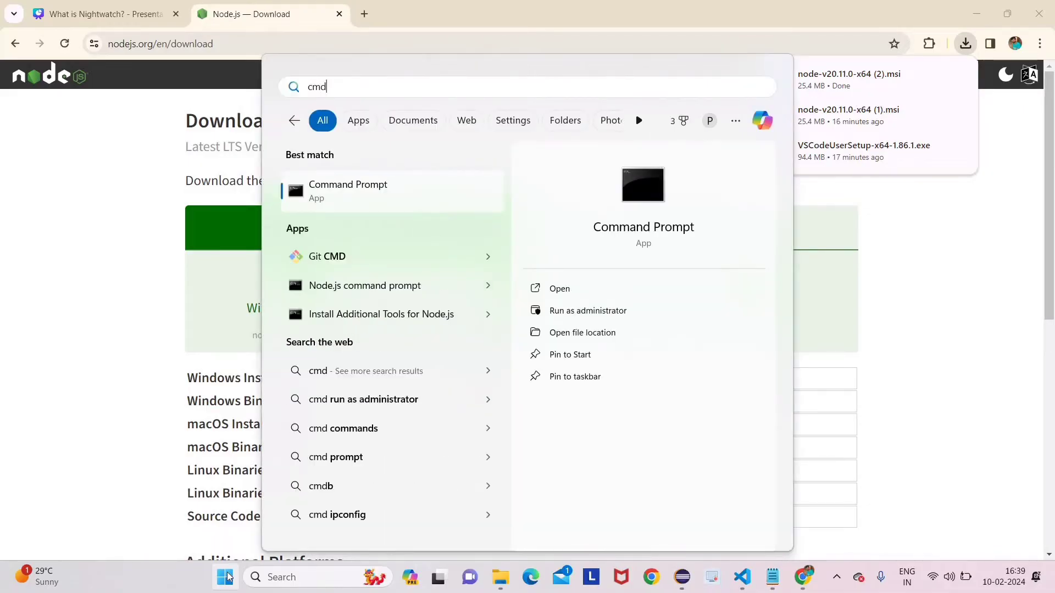
{"action": "key", "text": "Return"}
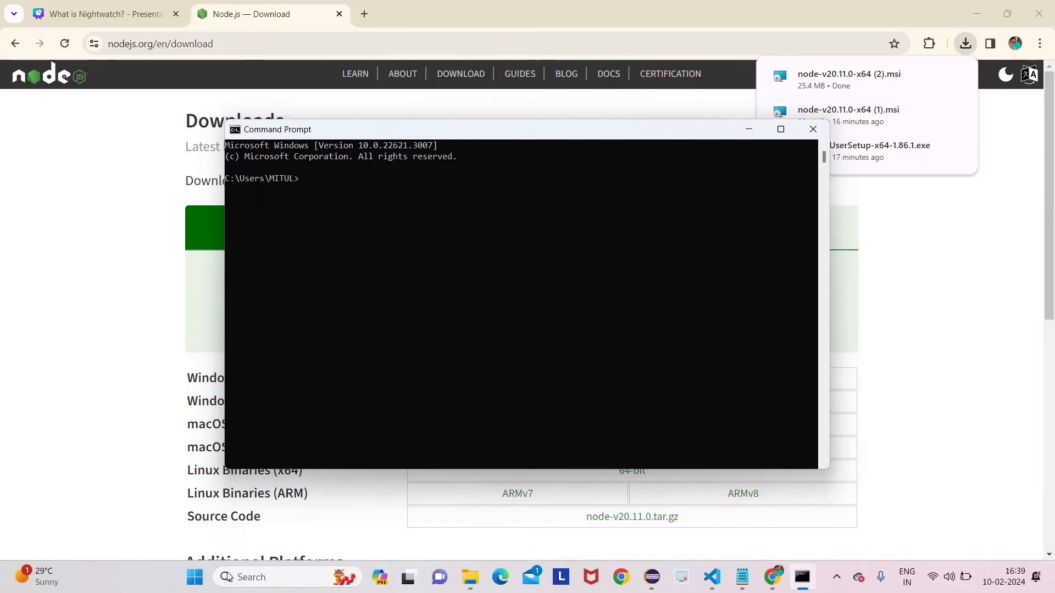
{"action": "type", "text": "node --version"}
{"action": "key", "text": "Return"}
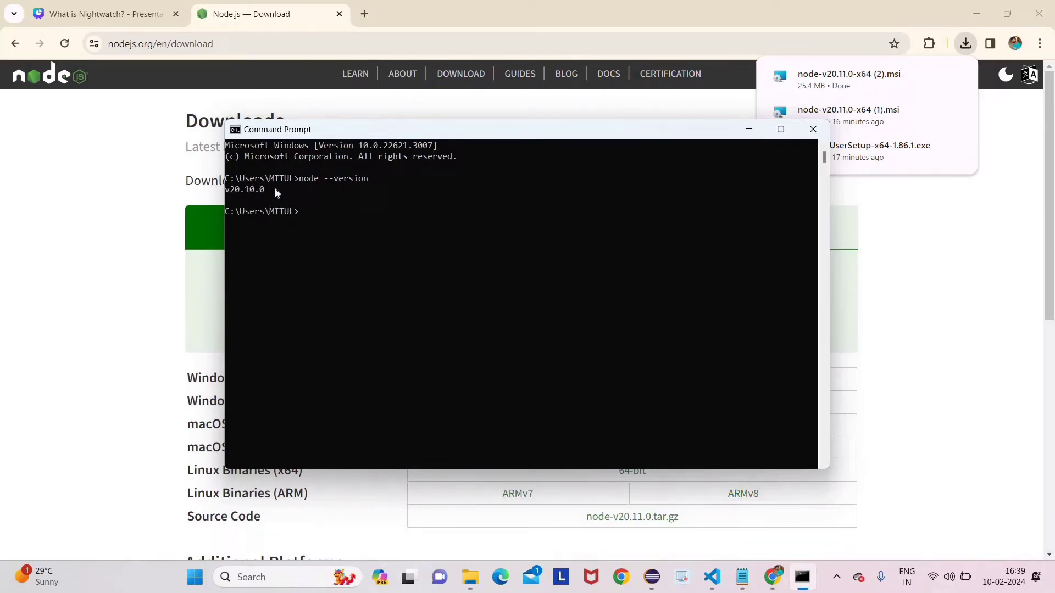
{"action": "left_click_drag", "start_coordinate": [277, 189], "coordinate": [224, 192]}
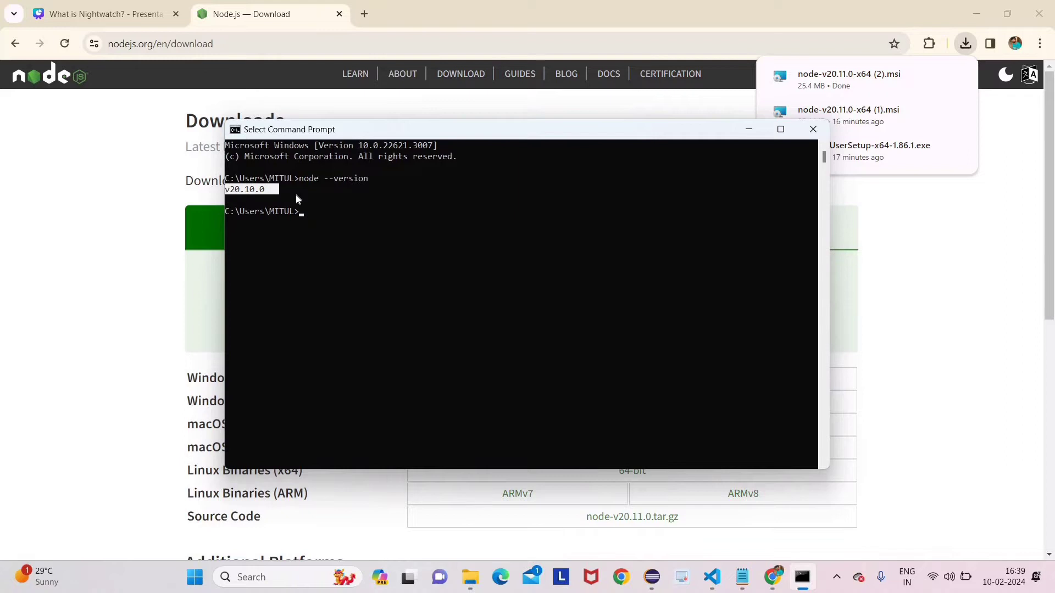
{"action": "left_click", "coordinate": [354, 211]}
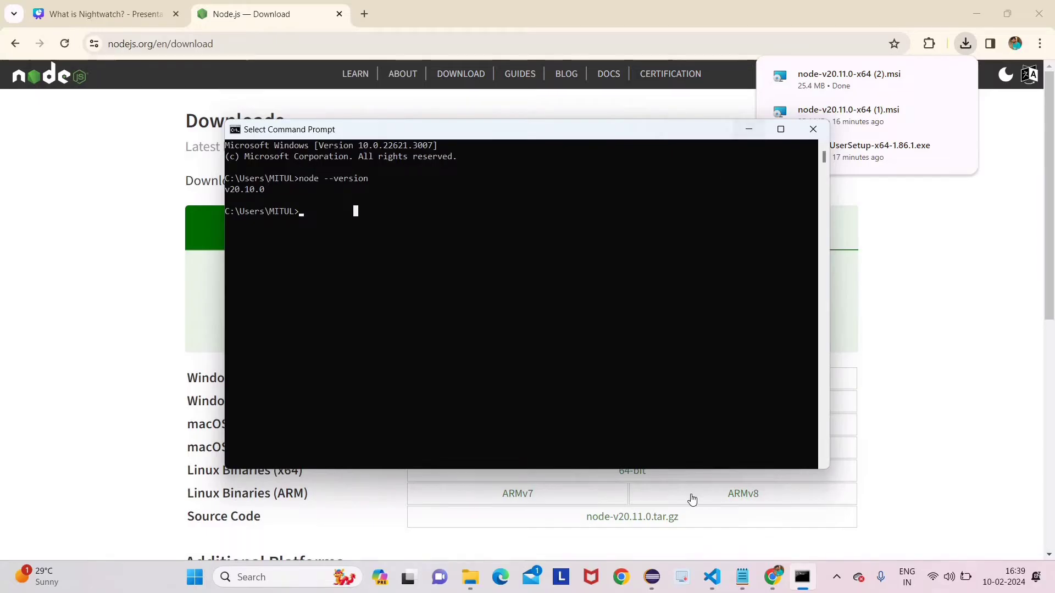
Step: Minimize Command Prompt and highlight the word IDE in the Notepad notes
{"action": "left_click", "coordinate": [749, 132]}
{"action": "left_click", "coordinate": [742, 578]}
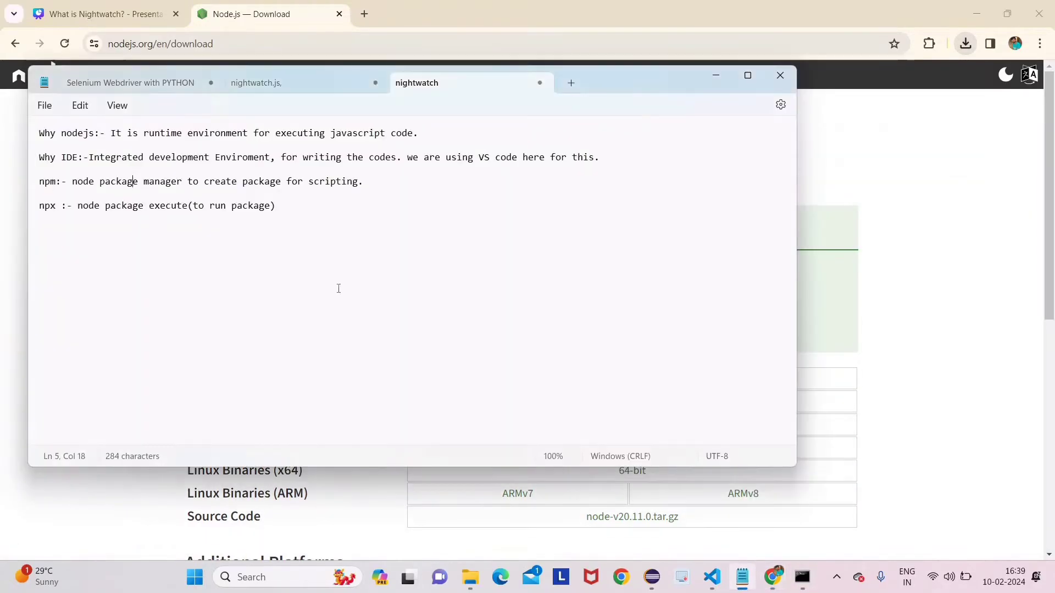
{"action": "left_click_drag", "start_coordinate": [83, 159], "coordinate": [55, 159]}
Step: Search for "vs code download" in a new Chrome tab and open the official Visual Studio Code download page
{"action": "left_click", "coordinate": [364, 15]}
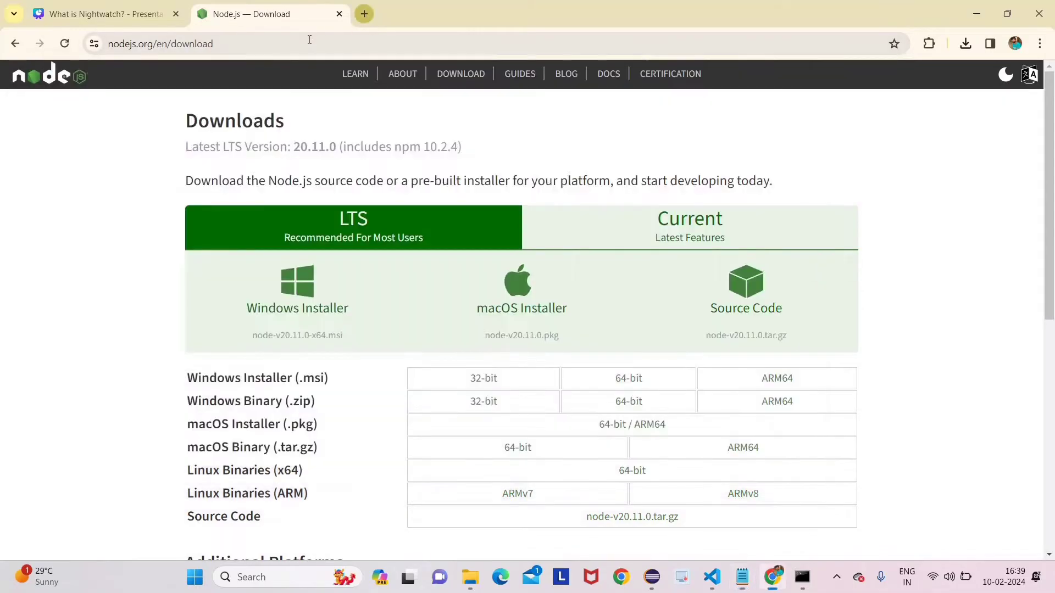
{"action": "left_click", "coordinate": [309, 39]}
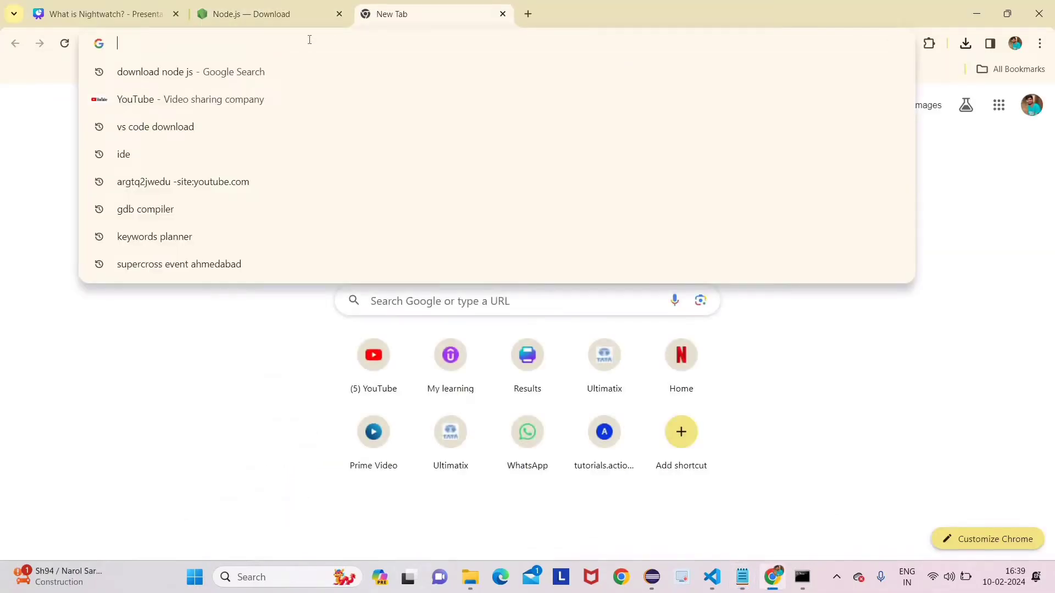
{"action": "type", "text": "vs code download"}
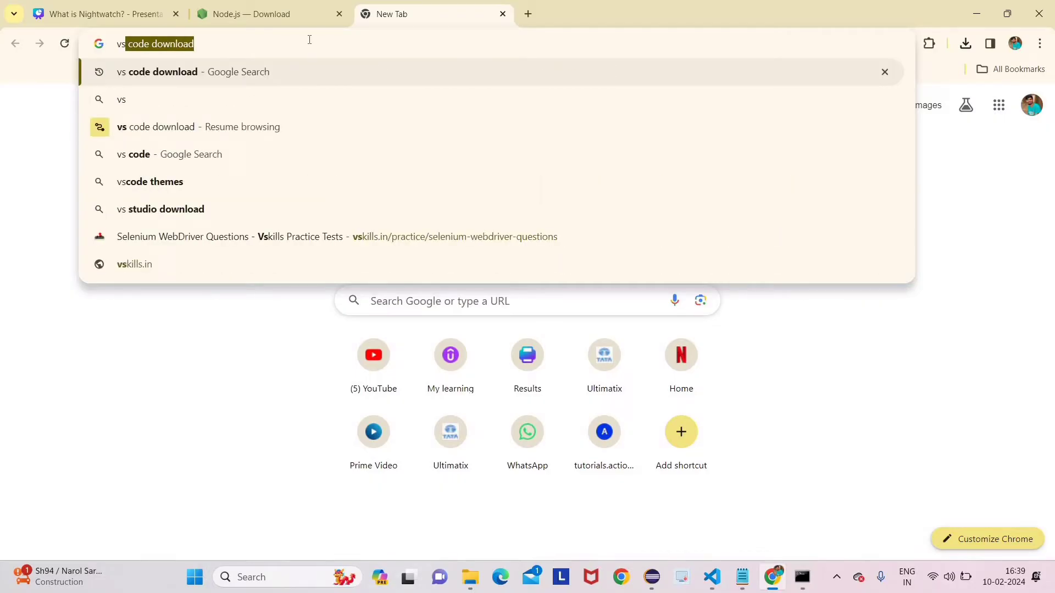
{"action": "key", "text": "Return"}
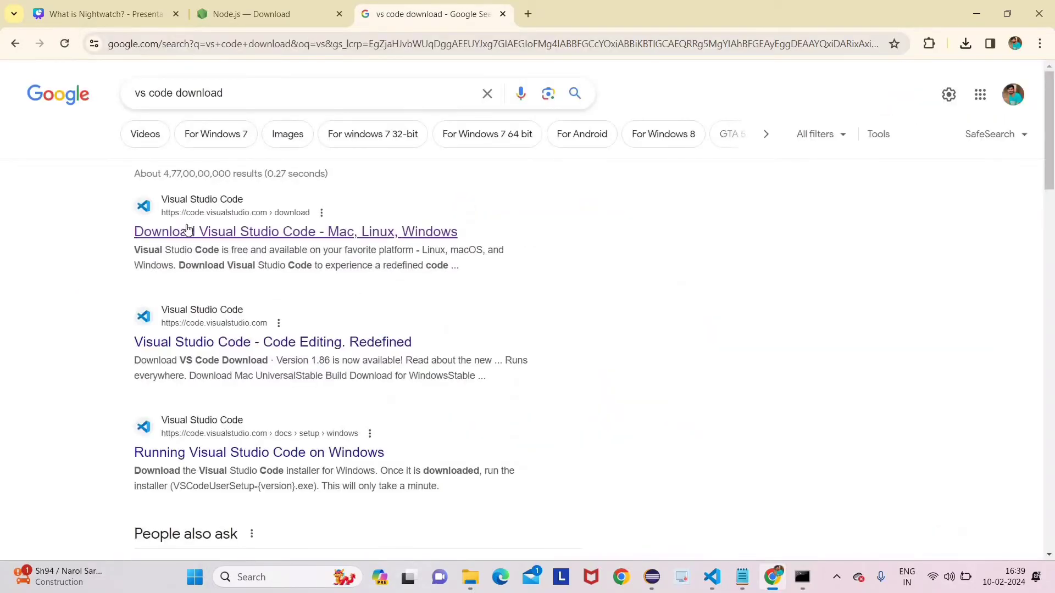
{"action": "left_click", "coordinate": [220, 237]}
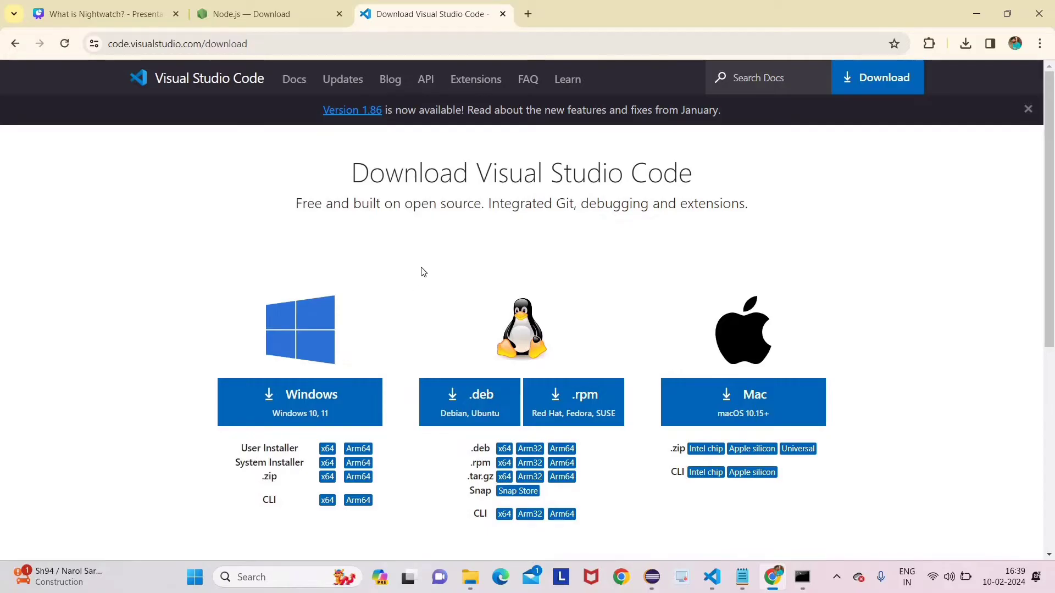
Step: View nightwatch_project in VS Code and review the npm and npx lines in the Notepad notes
{"action": "left_click", "coordinate": [721, 581]}
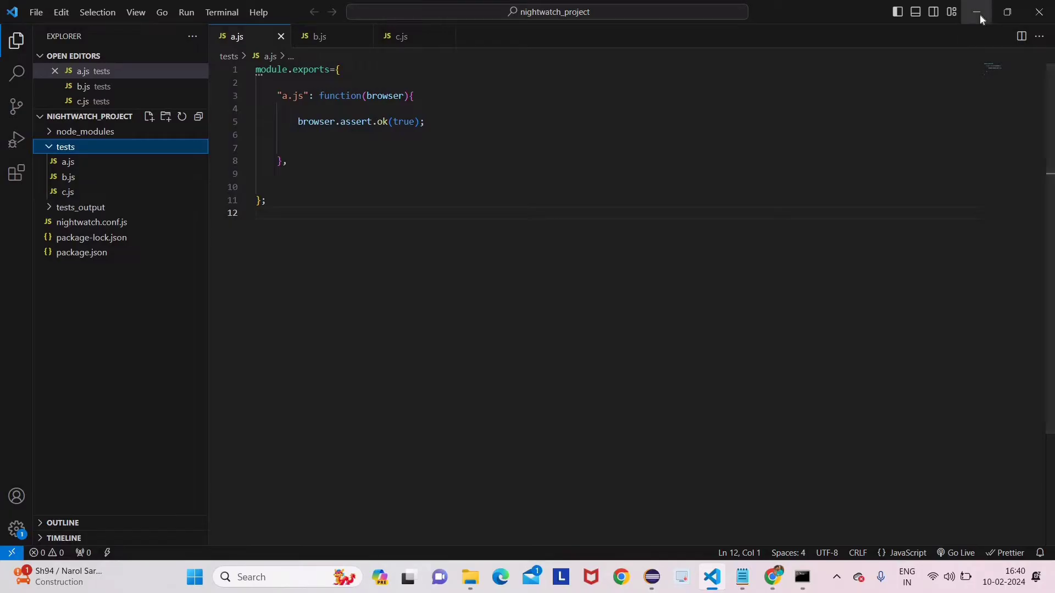
{"action": "left_click", "coordinate": [712, 577]}
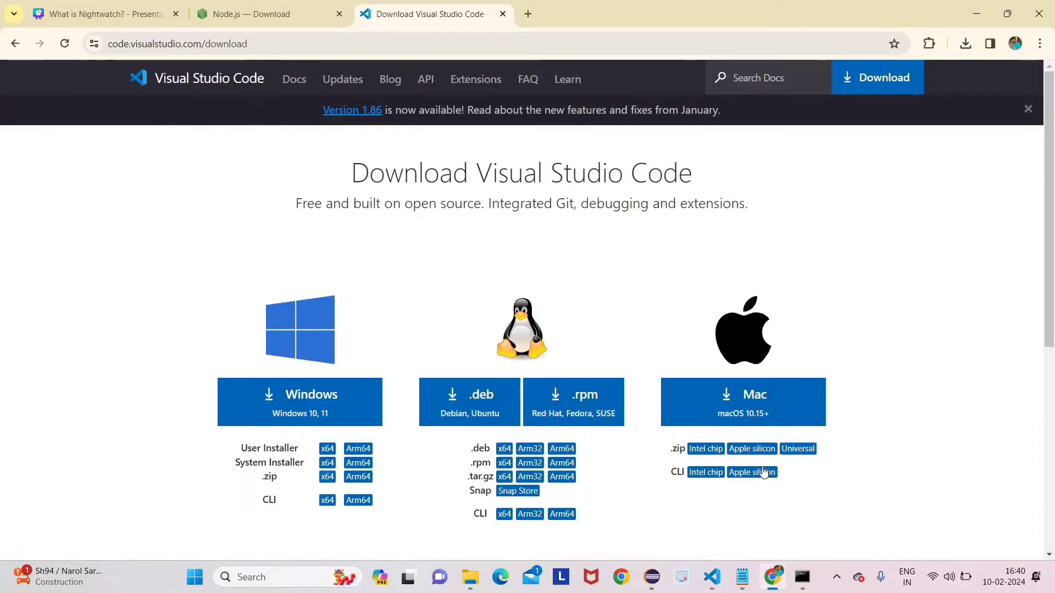
{"action": "left_click", "coordinate": [742, 577]}
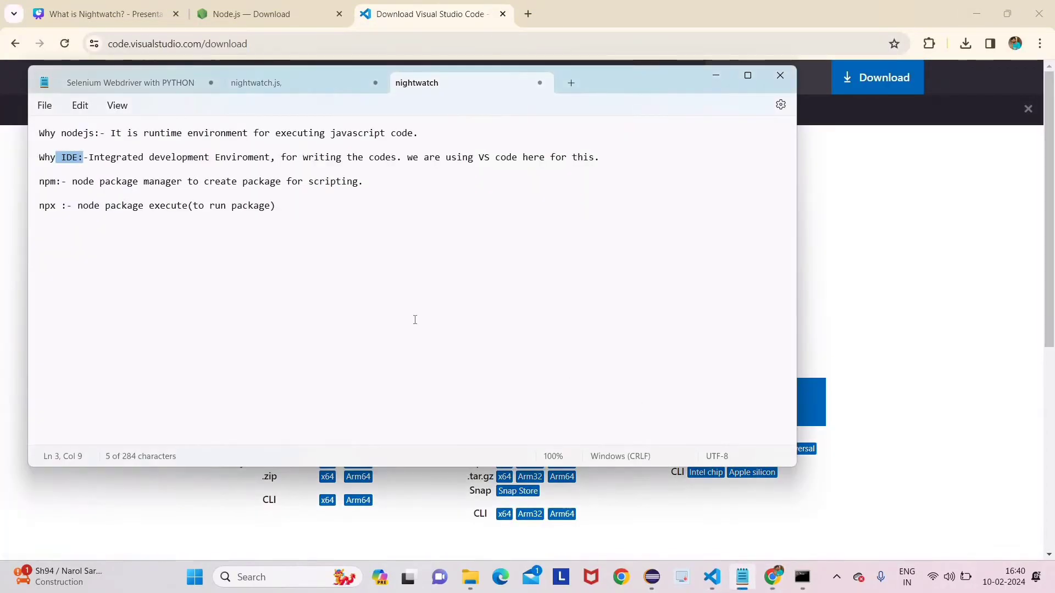
{"action": "left_click_drag", "start_coordinate": [365, 182], "coordinate": [195, 183]}
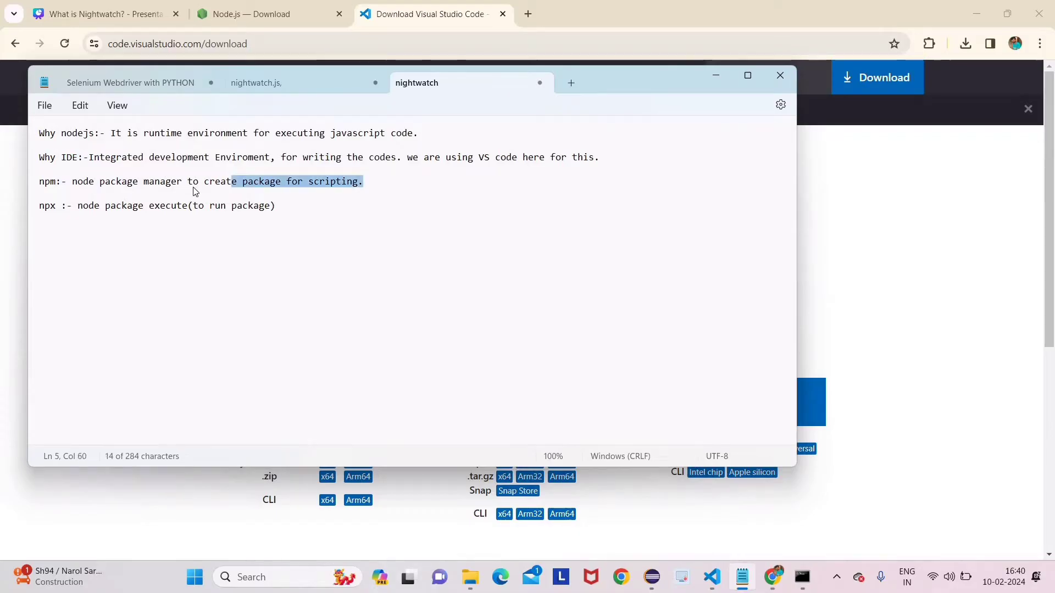
{"action": "left_click", "coordinate": [293, 210]}
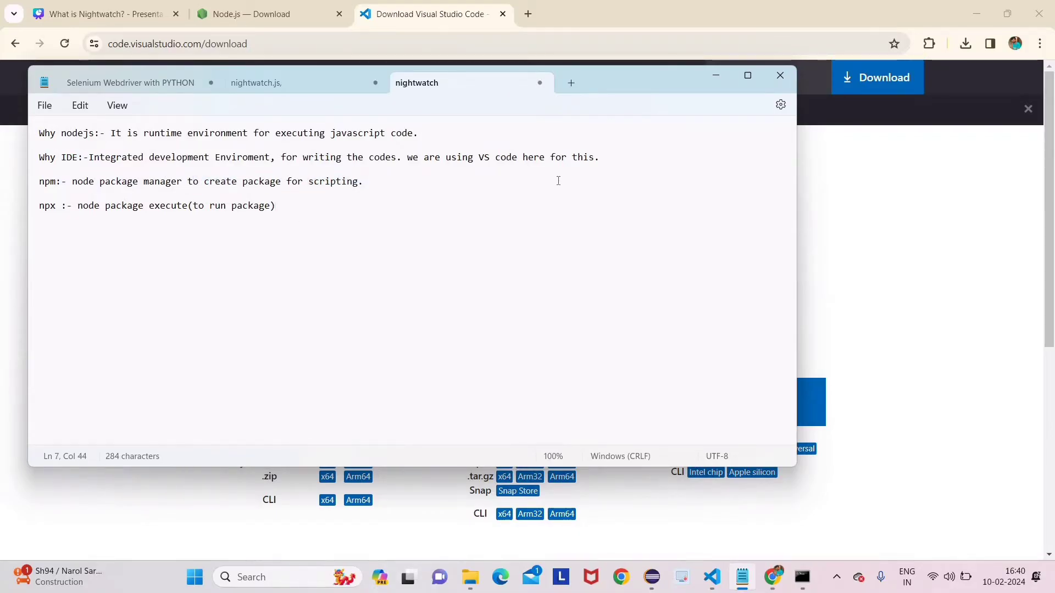
{"action": "left_click", "coordinate": [720, 78]}
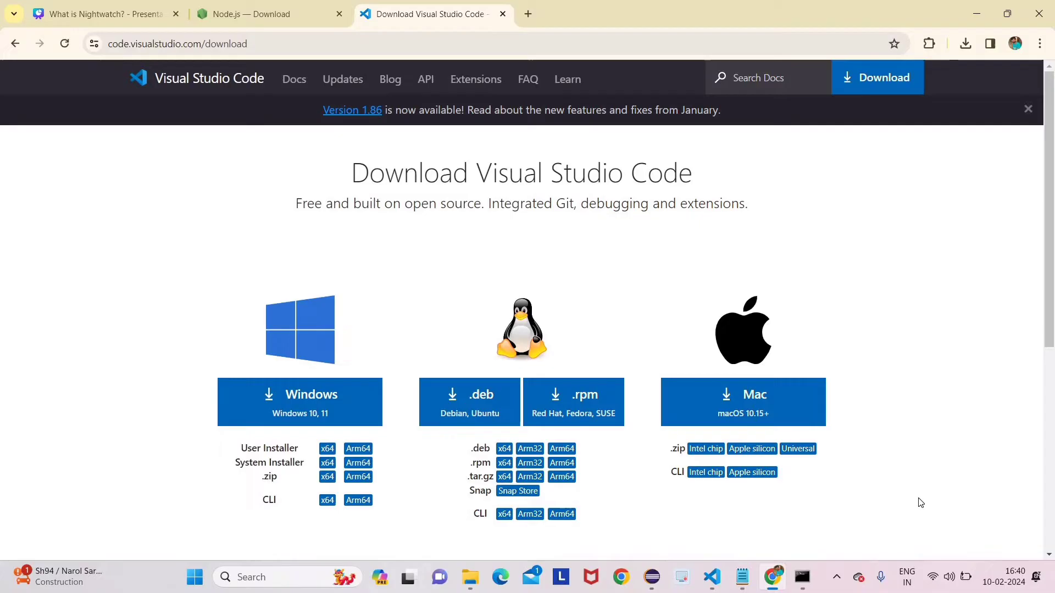
Step: Switch to Command Prompt, clear its screen with cls and highlight the current directory path
{"action": "left_click", "coordinate": [802, 577]}
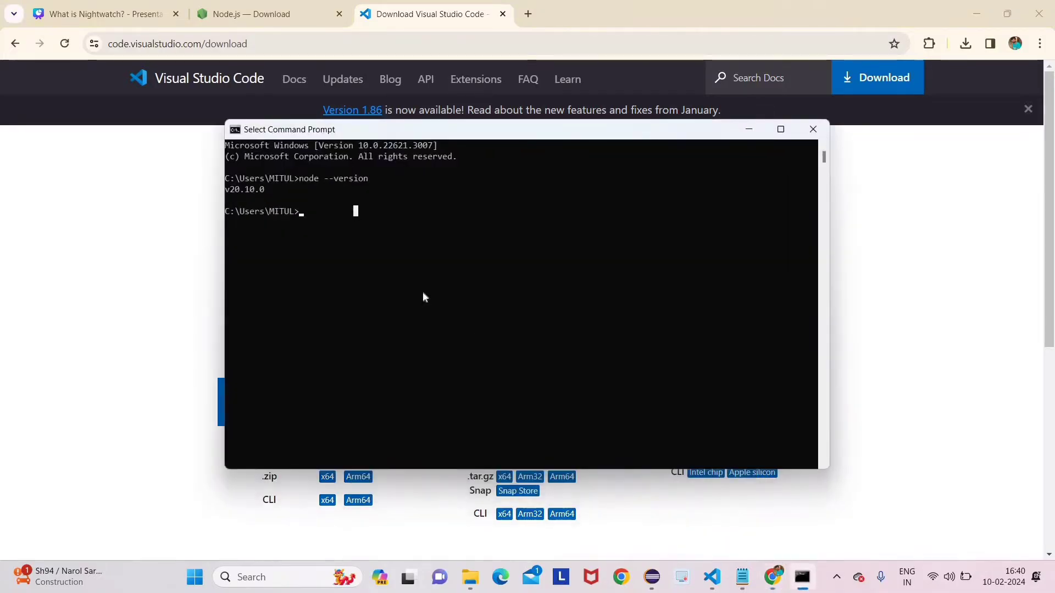
{"action": "type", "text": "cls"}
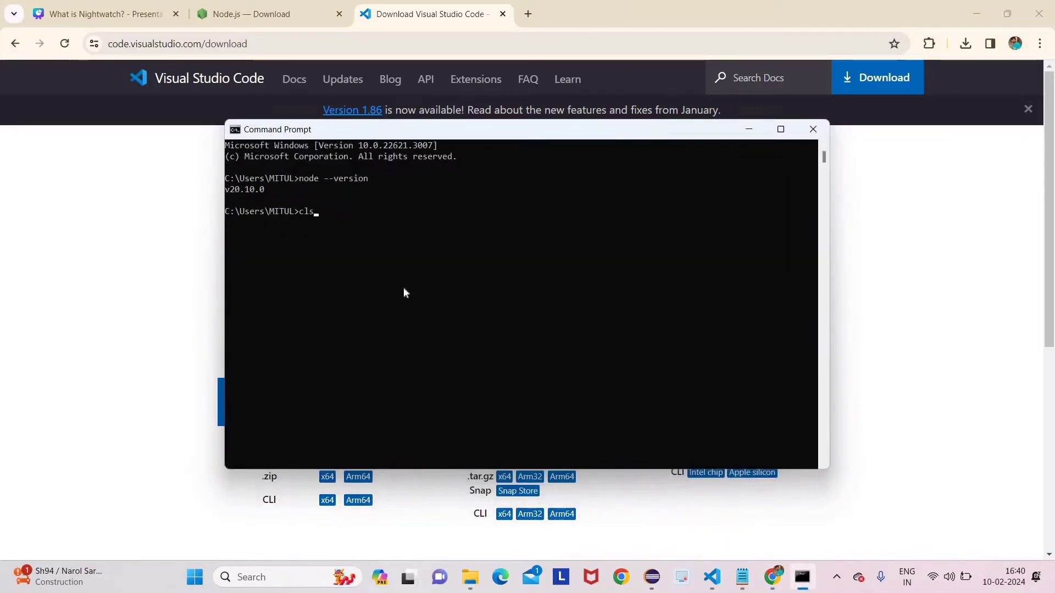
{"action": "key", "text": "Return"}
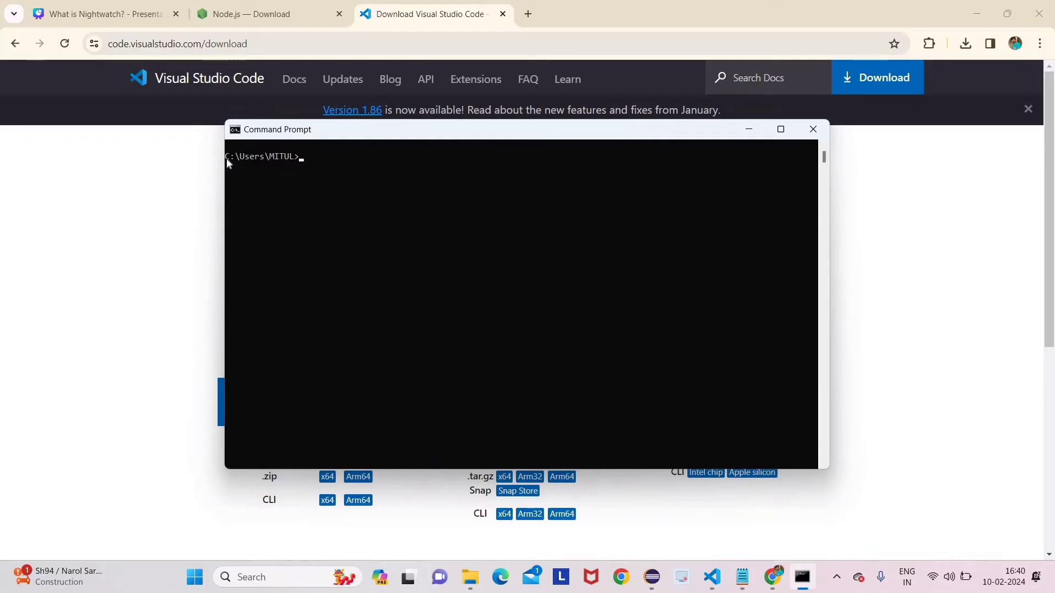
{"action": "left_click_drag", "start_coordinate": [226, 158], "coordinate": [313, 159]}
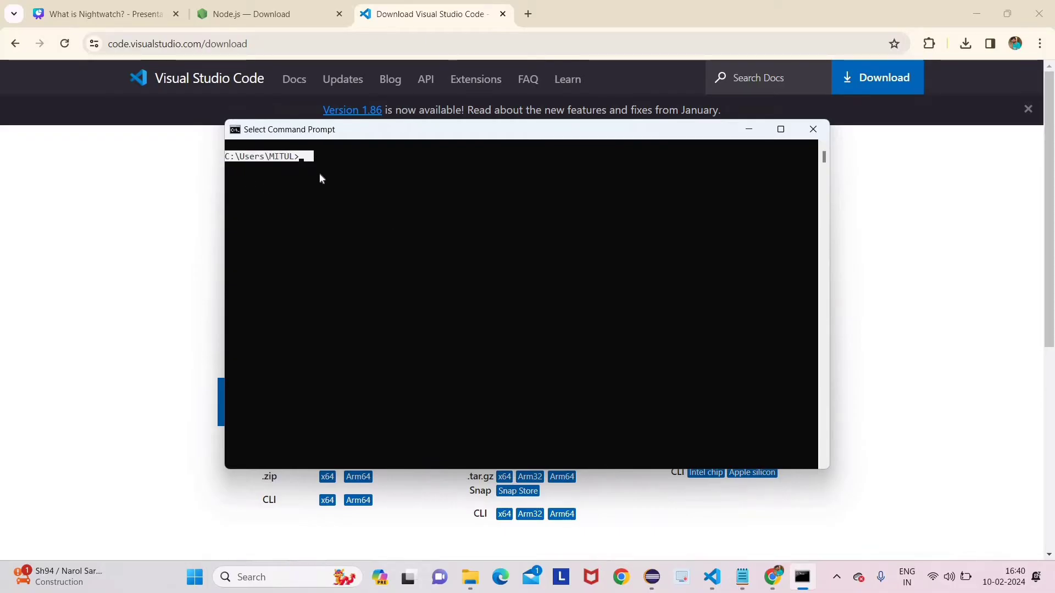
{"action": "left_click", "coordinate": [334, 159]}
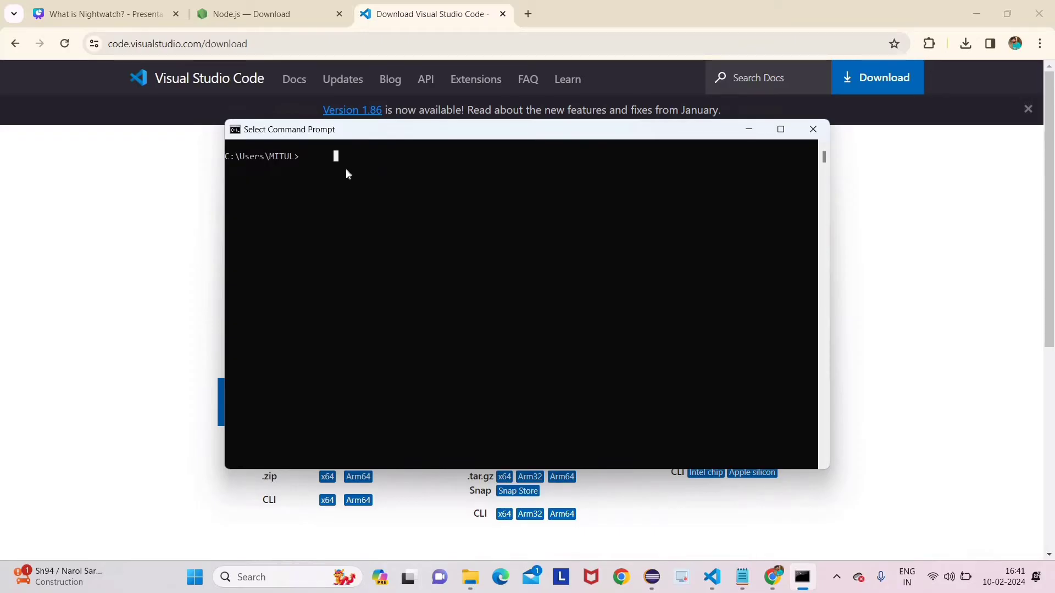
Step: Change the working directory to the documents folder with cd documents and highlight the folder name in the prompt
{"action": "type", "text": "cd"}
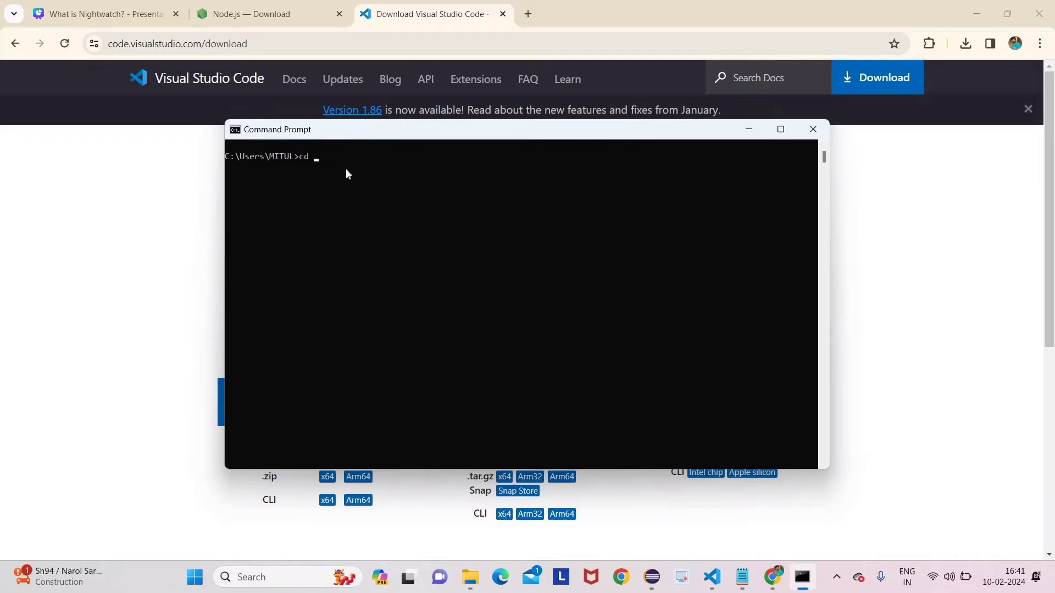
{"action": "type", "text": " documents"}
{"action": "key", "text": "Return"}
{"action": "left_click_drag", "start_coordinate": [299, 179], "coordinate": [345, 179]}
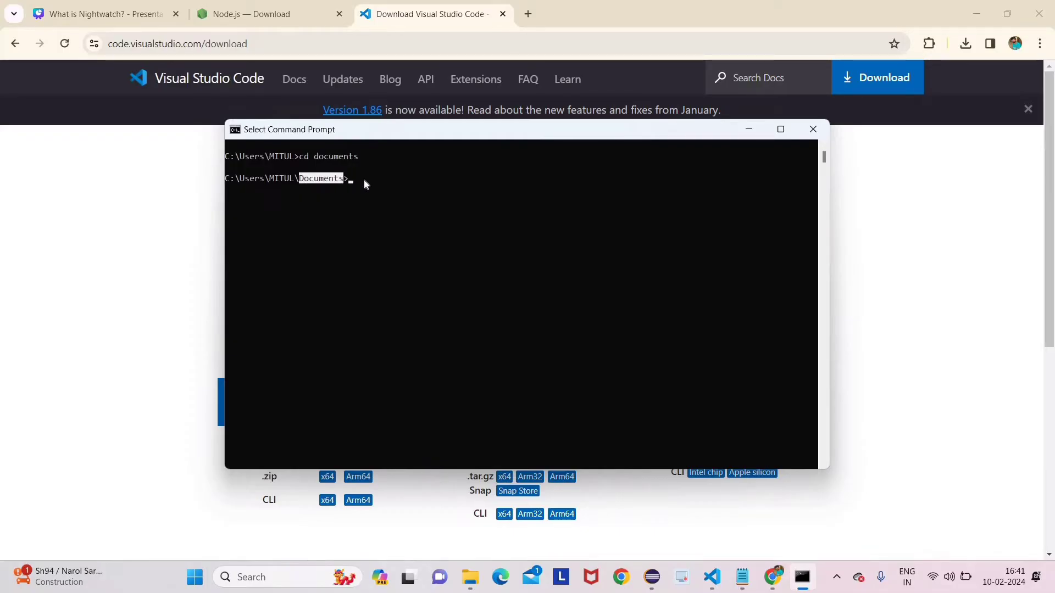
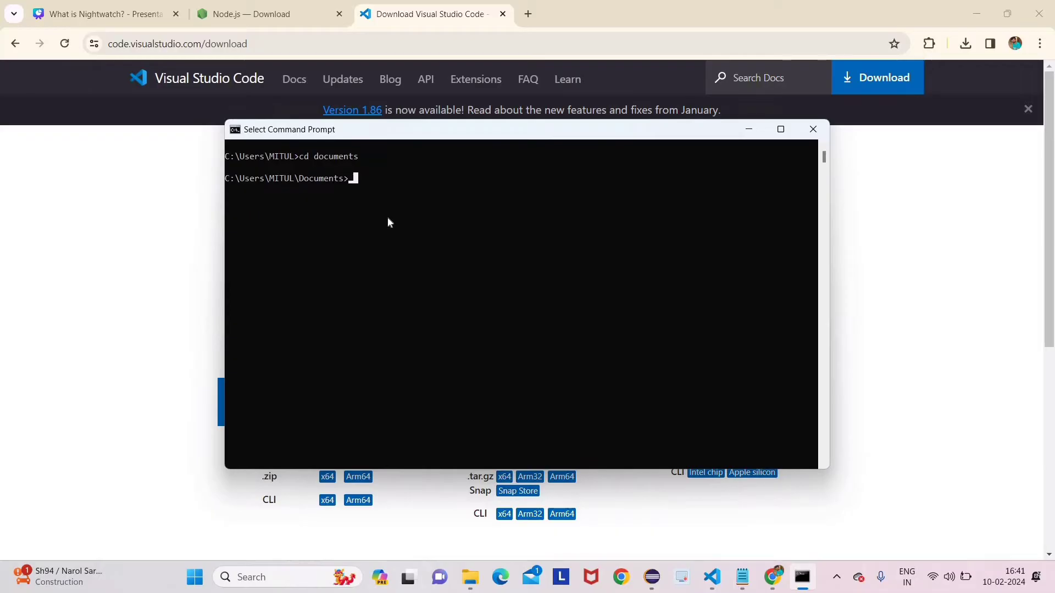
Step: Try to create a folder named nightwatch_tutorials inside Documents with mkdir
{"action": "type", "text": "mkdir"}
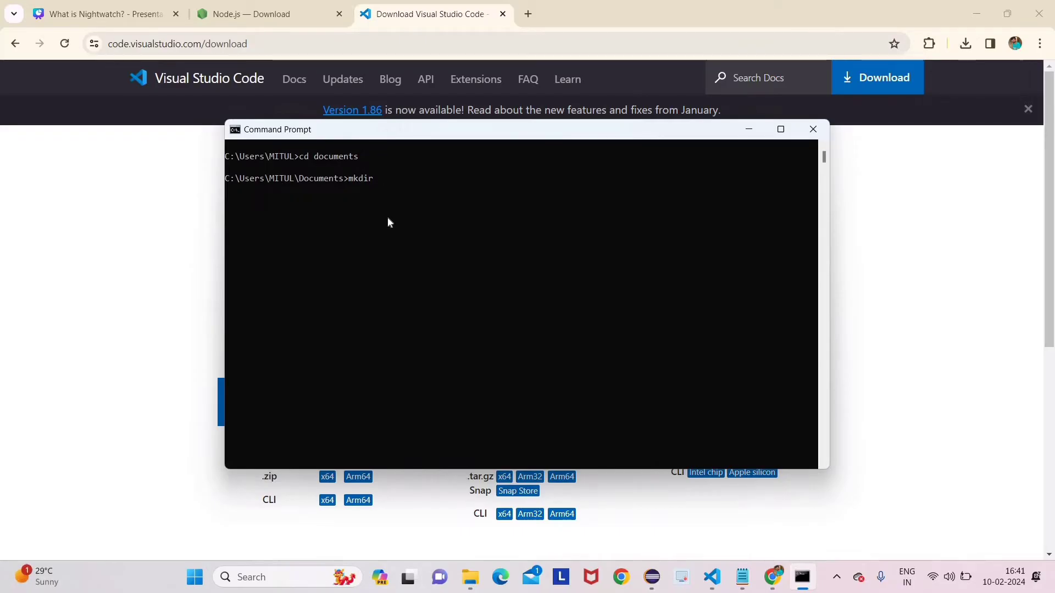
{"action": "type", "text": "nig"}
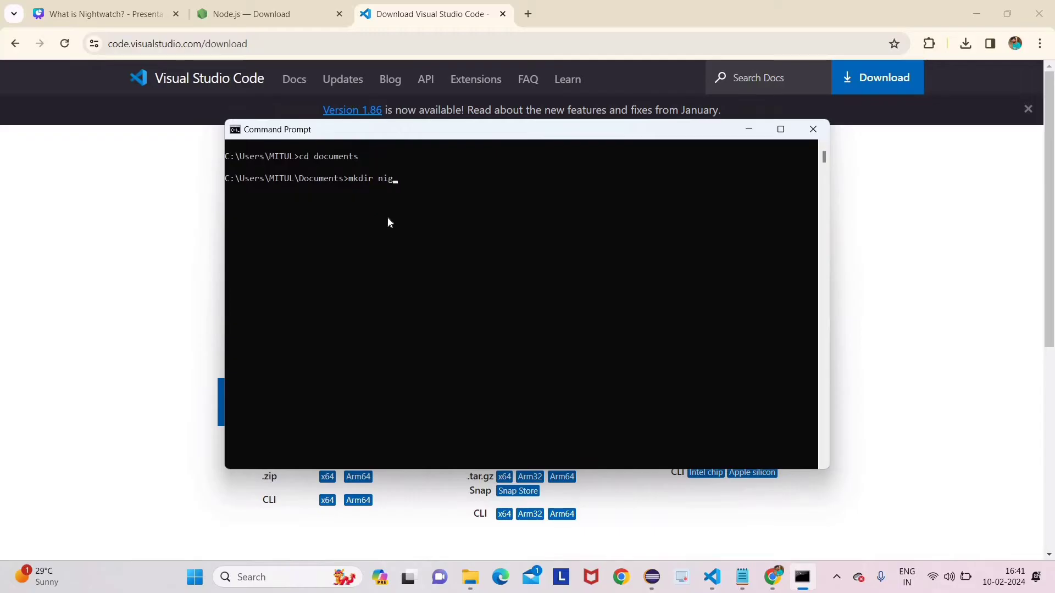
{"action": "type", "text": "htwatch)"}
{"action": "key", "text": "BackSpace"}
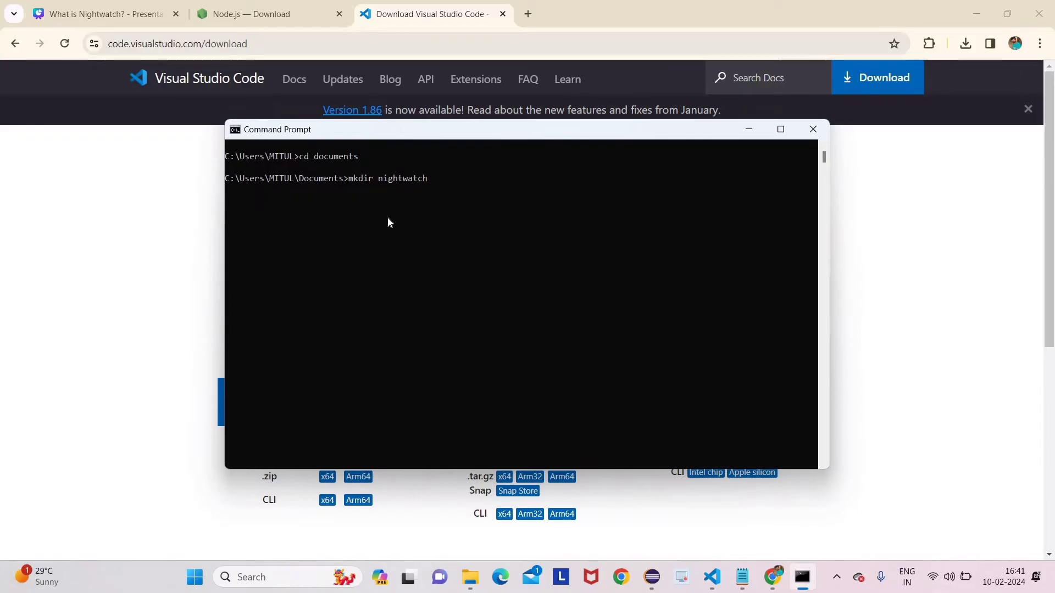
{"action": "type", "text": "_tu"}
{"action": "type", "text": "torial"}
{"action": "type", "text": "s"}
{"action": "key", "text": "Return"}
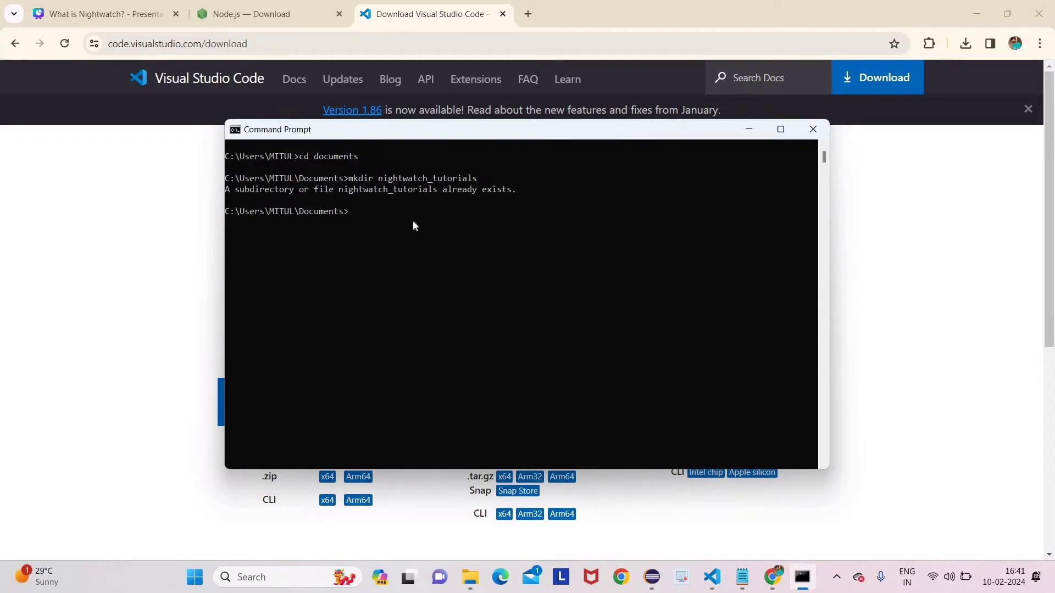
Step: Create a folder named nightwatch_tutorials1 in Documents with mkdir and highlight its name in the command line
{"action": "key", "text": "Up"}
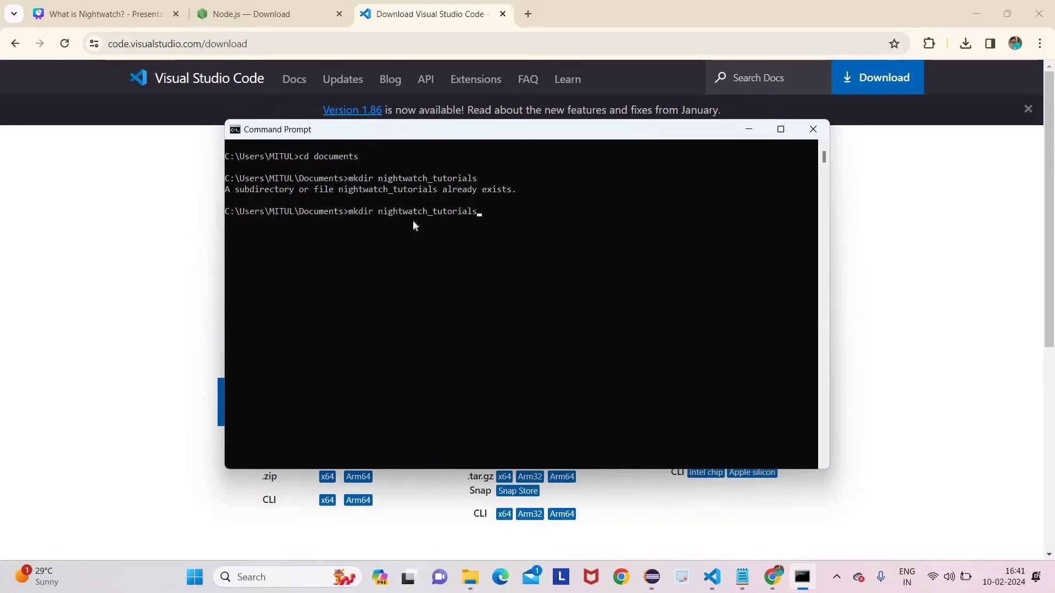
{"action": "type", "text": "1"}
{"action": "key", "text": "Return"}
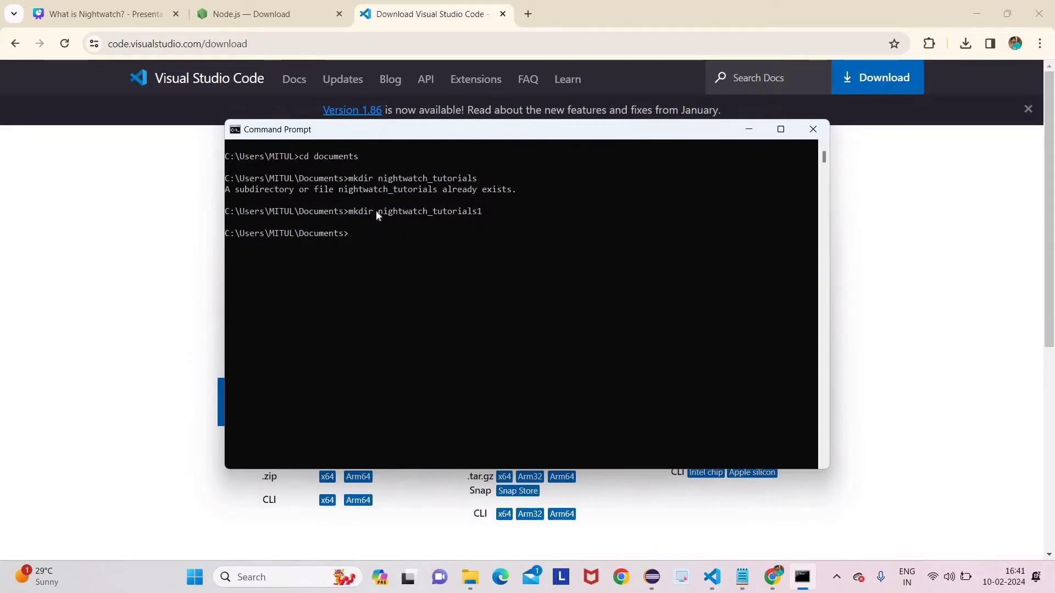
{"action": "left_click_drag", "start_coordinate": [377, 215], "coordinate": [486, 214]}
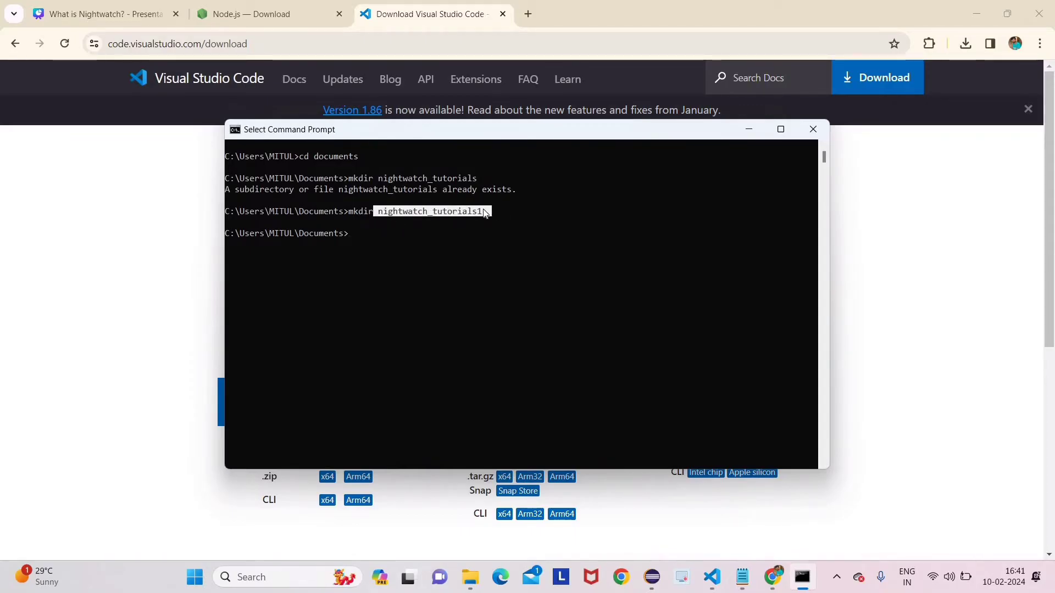
{"action": "left_click", "coordinate": [363, 233]}
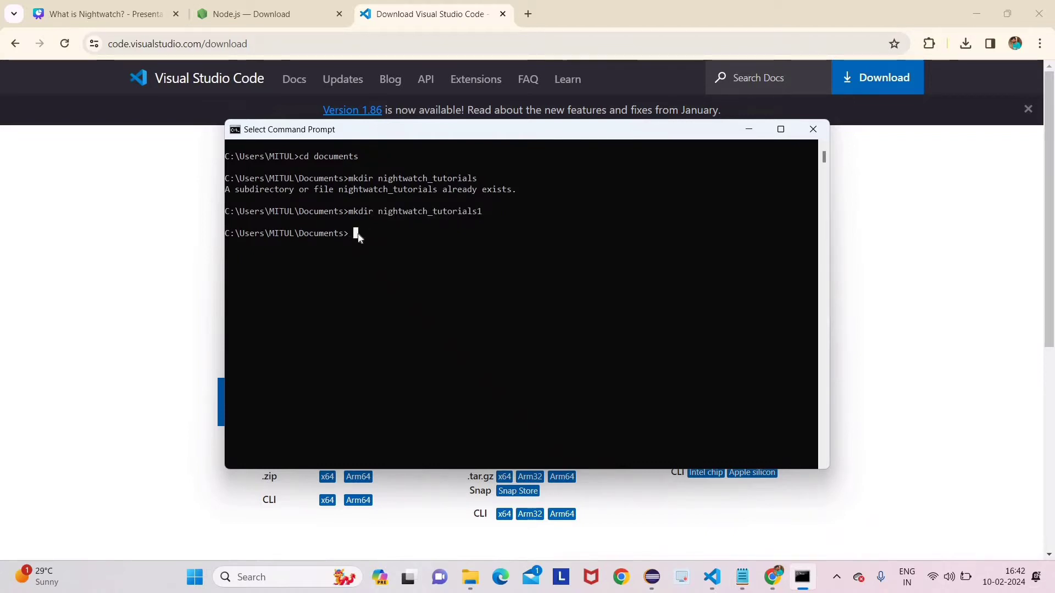
Step: Change the working directory with cd nightwatch_tutorials1 and highlight the folder name in the prompt
{"action": "type", "text": "cd"}
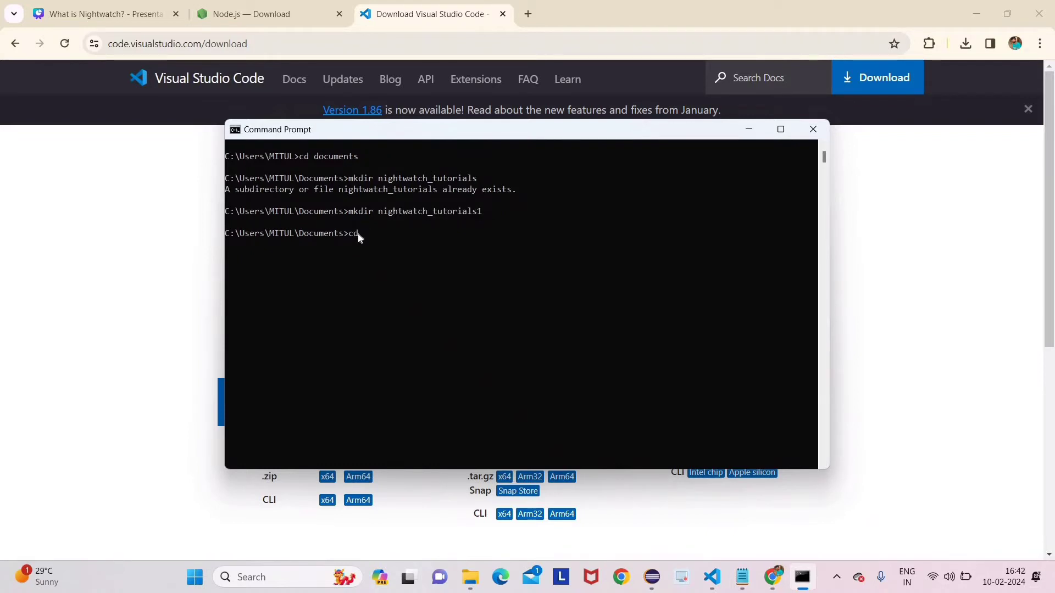
{"action": "type", "text": " nightwatch"}
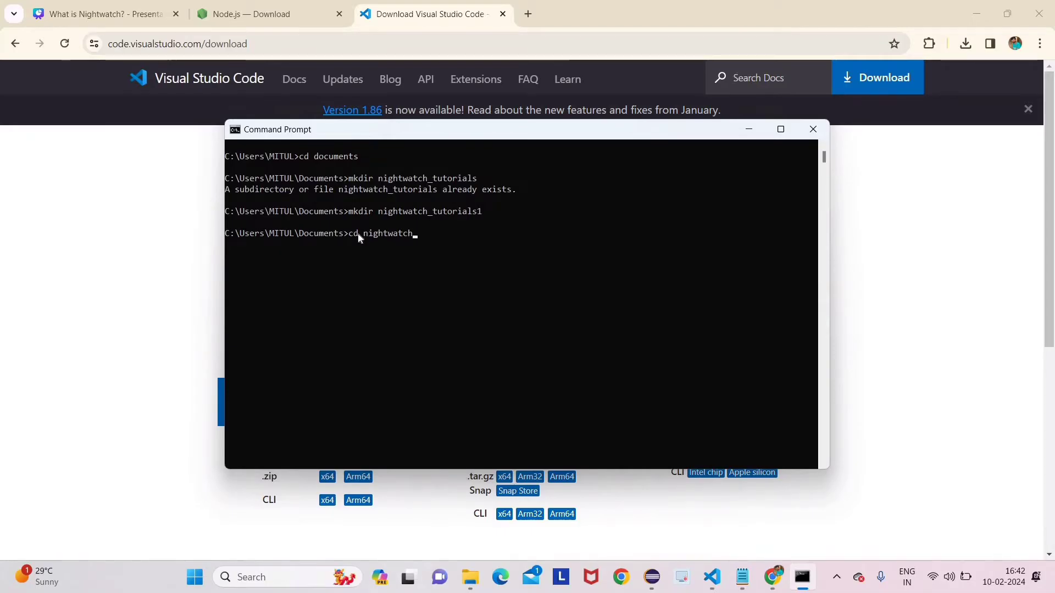
{"action": "type", "text": "_tutorial"}
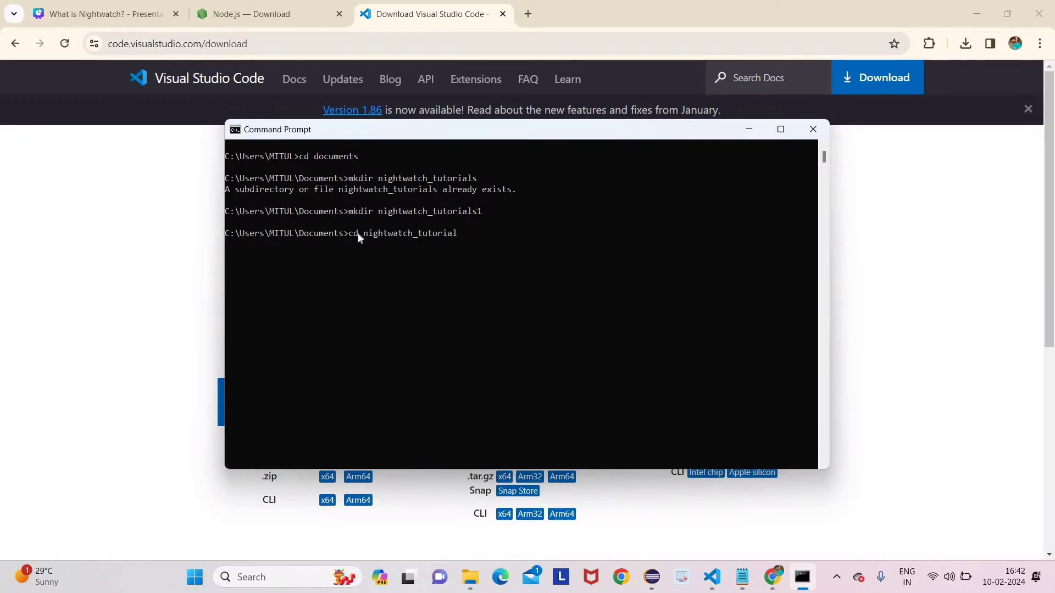
{"action": "type", "text": "s1"}
{"action": "key", "text": "Return"}
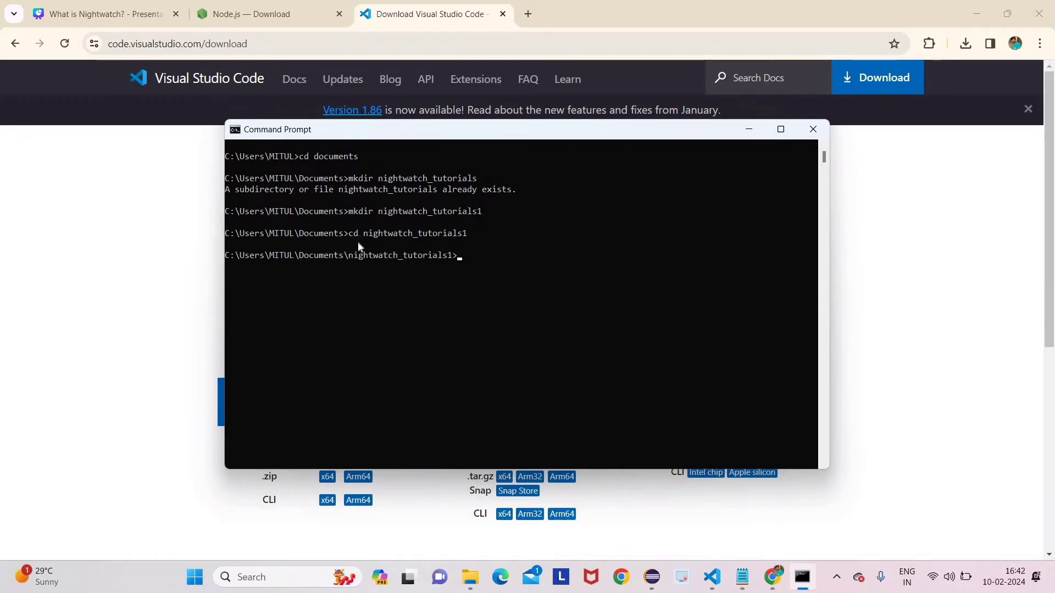
{"action": "left_click_drag", "start_coordinate": [348, 255], "coordinate": [452, 256]}
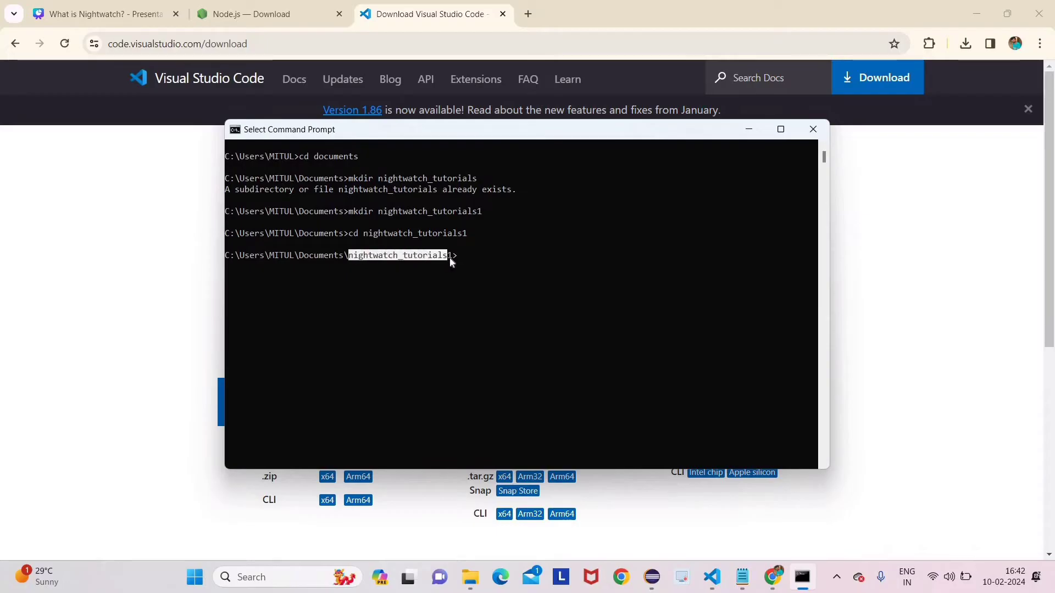
{"action": "left_click", "coordinate": [487, 257]}
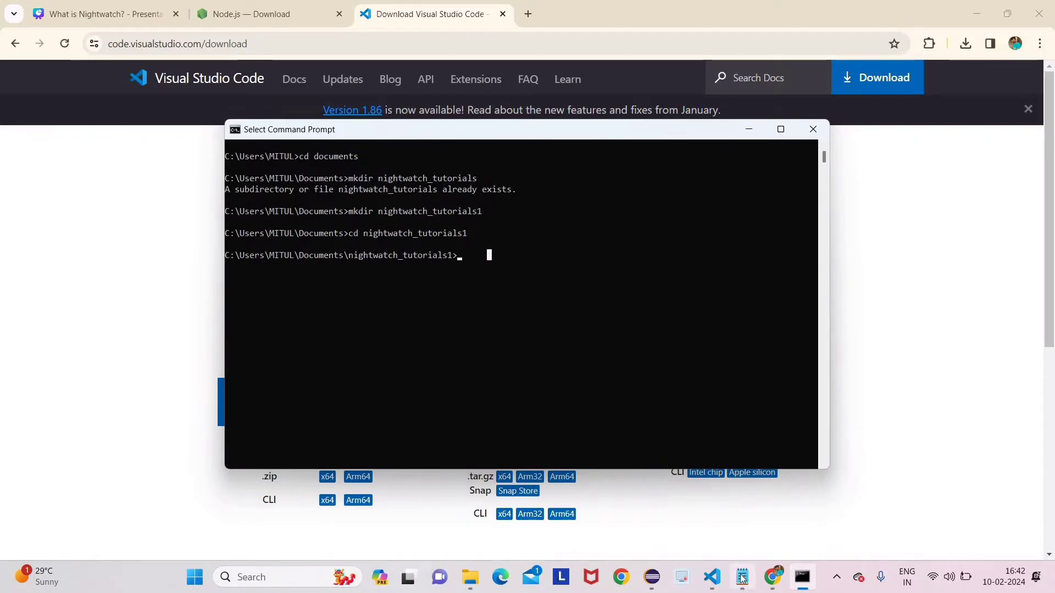
Step: Switch to the Notepad notes, review the highlighted npm definition line, and return to Command Prompt
{"action": "mouse_move", "coordinate": [742, 577]}
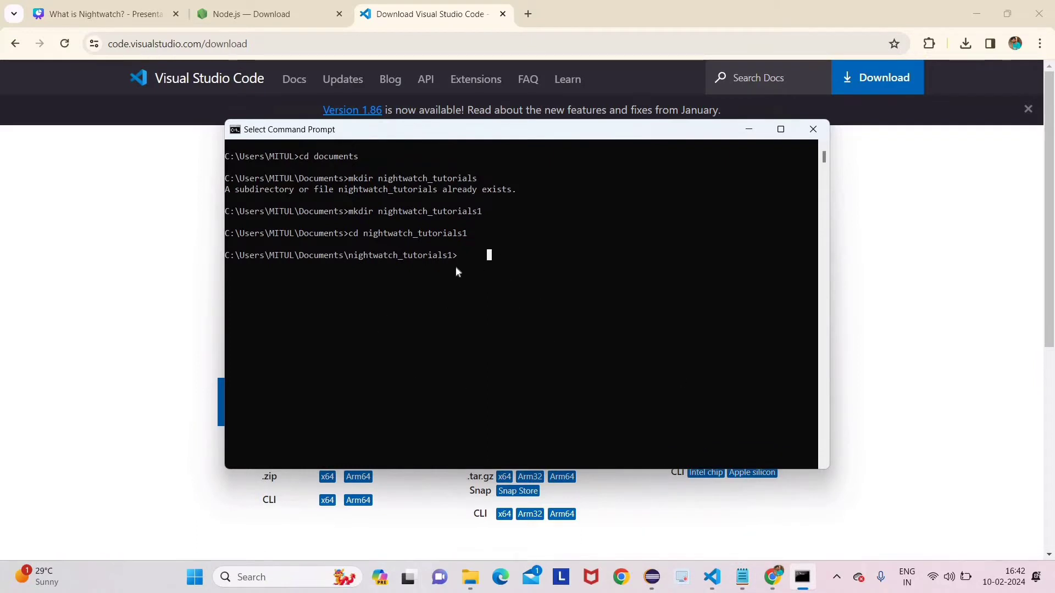
{"action": "left_click", "coordinate": [743, 576]}
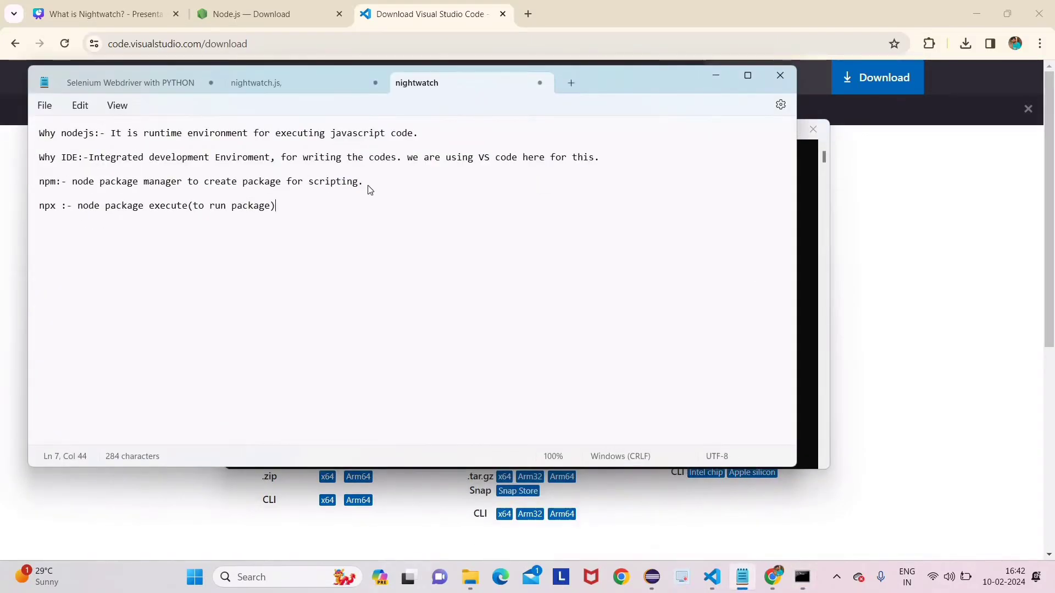
{"action": "left_click_drag", "start_coordinate": [364, 183], "coordinate": [52, 181]}
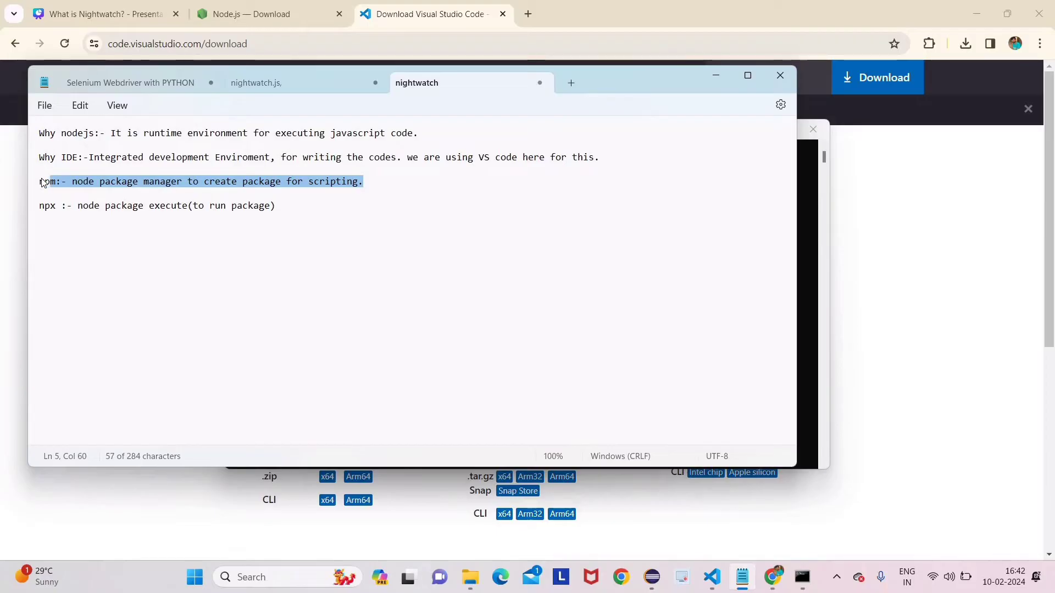
{"action": "left_click", "coordinate": [246, 246]}
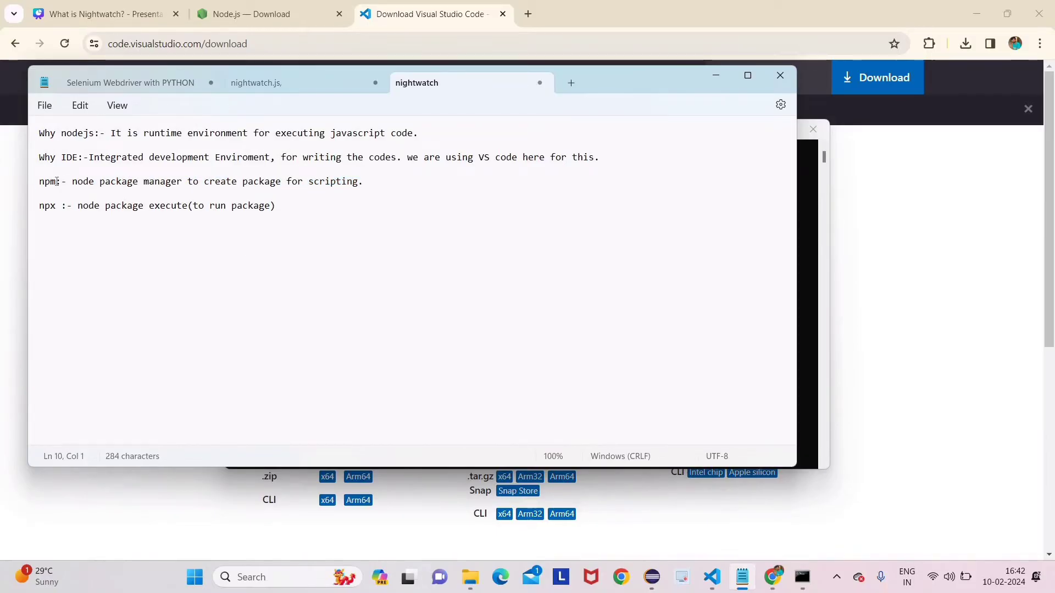
{"action": "left_click_drag", "start_coordinate": [56, 183], "coordinate": [31, 185]}
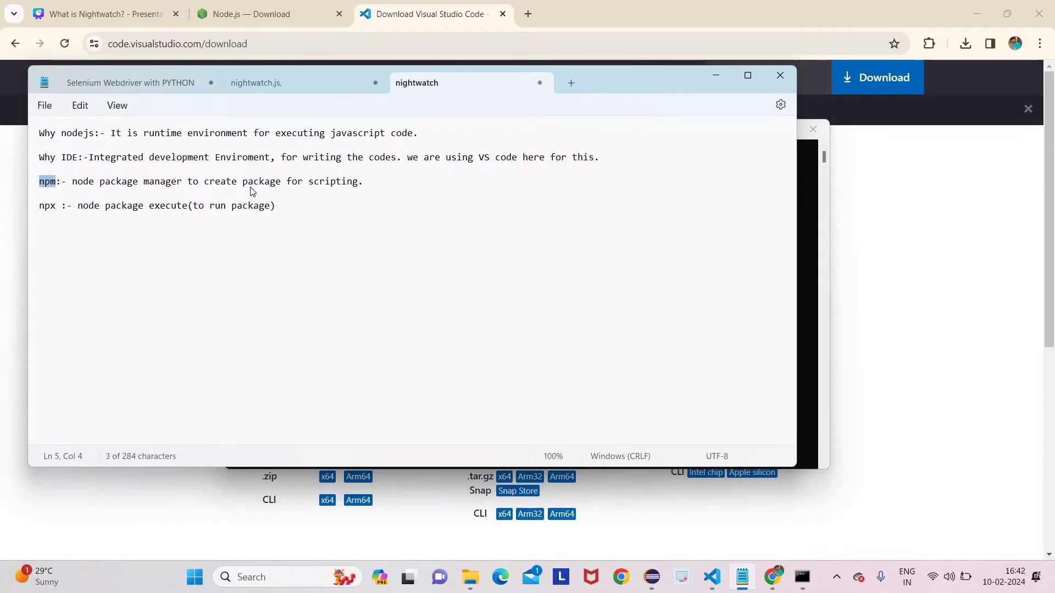
{"action": "left_click_drag", "start_coordinate": [366, 183], "coordinate": [41, 186]}
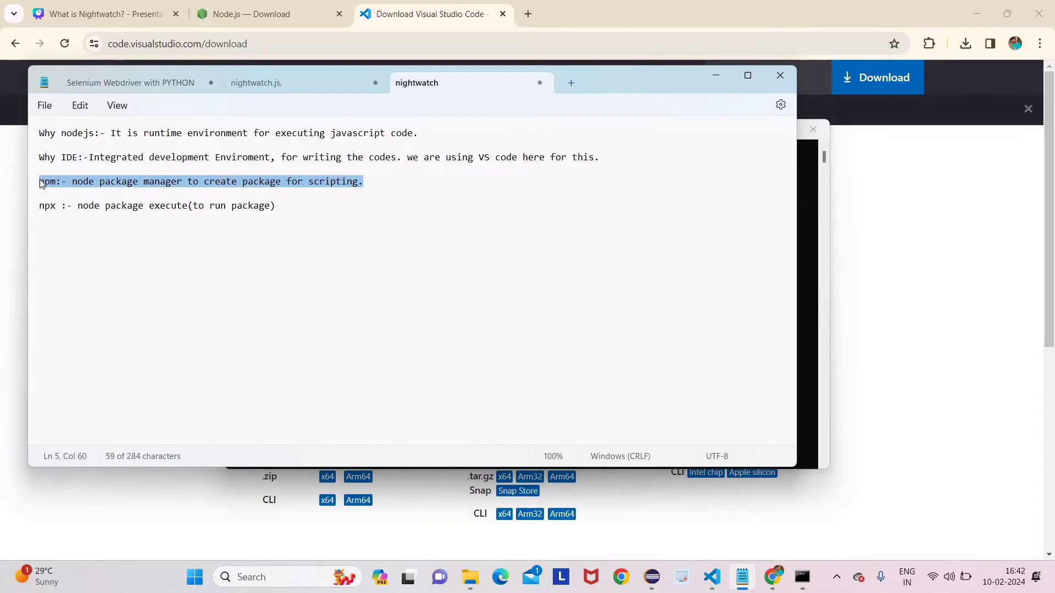
{"action": "left_click", "coordinate": [254, 266]}
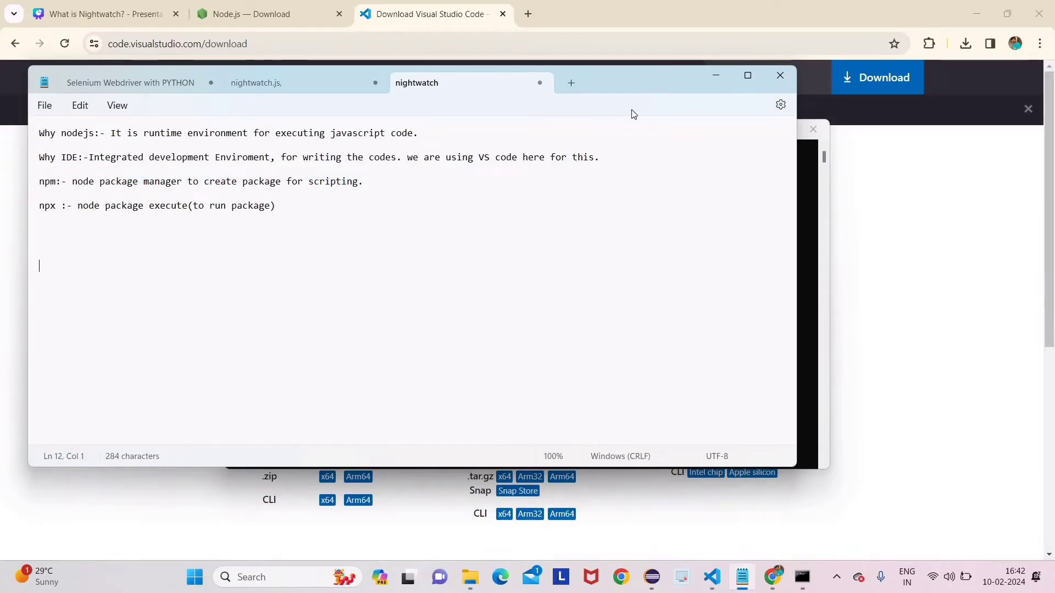
{"action": "left_click", "coordinate": [716, 78]}
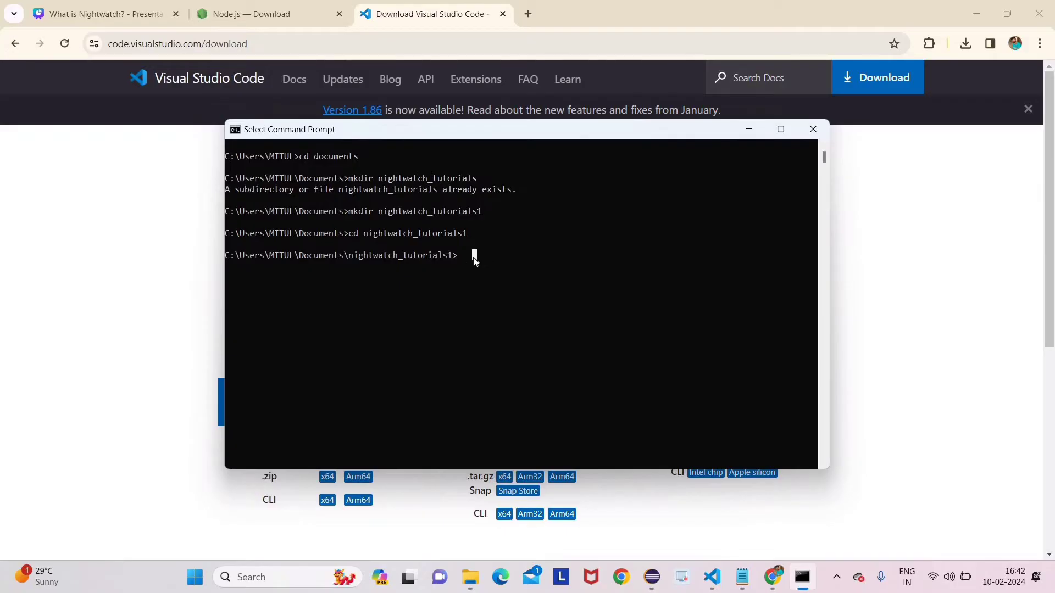
Step: Write npm init -y at the nightwatch_tutorials1 prompt and highlight the command without running it
{"action": "type", "text": "npm"}
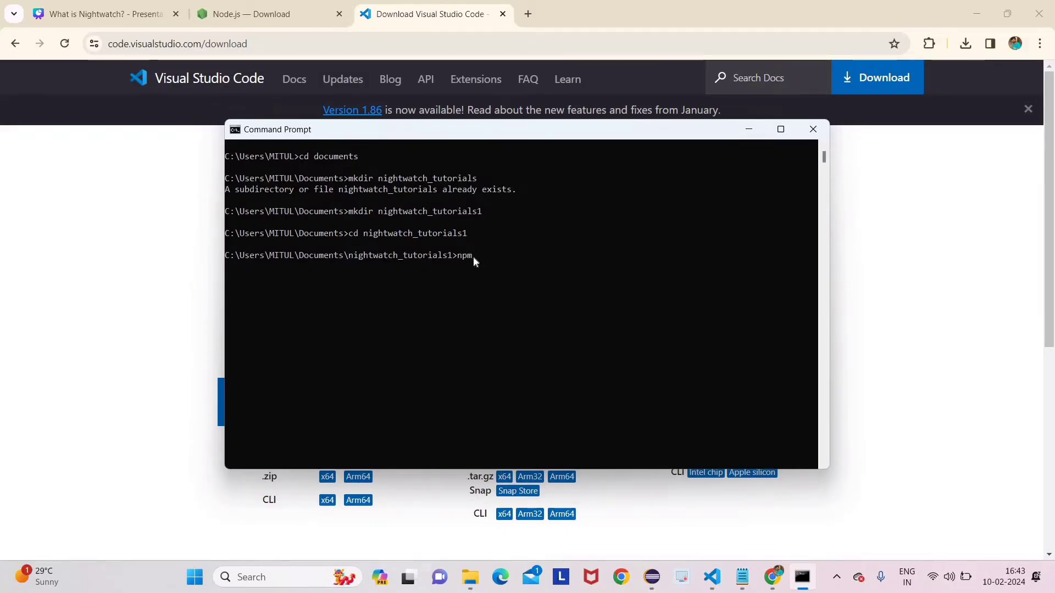
{"action": "type", "text": " init"}
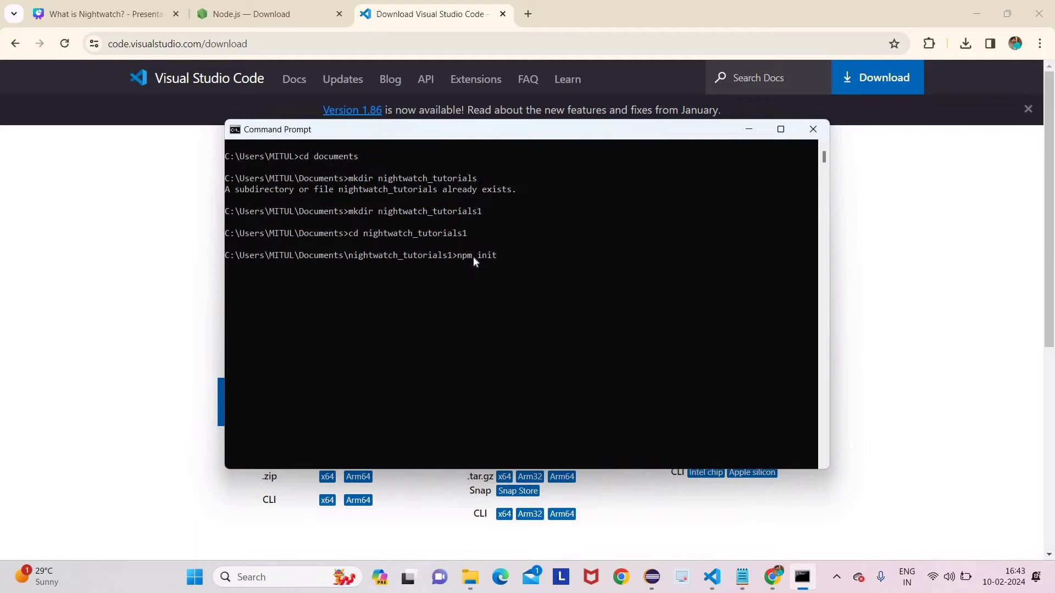
{"action": "type", "text": " -y"}
{"action": "left_click_drag", "start_coordinate": [516, 257], "coordinate": [459, 258]}
{"action": "left_click", "coordinate": [521, 279]}
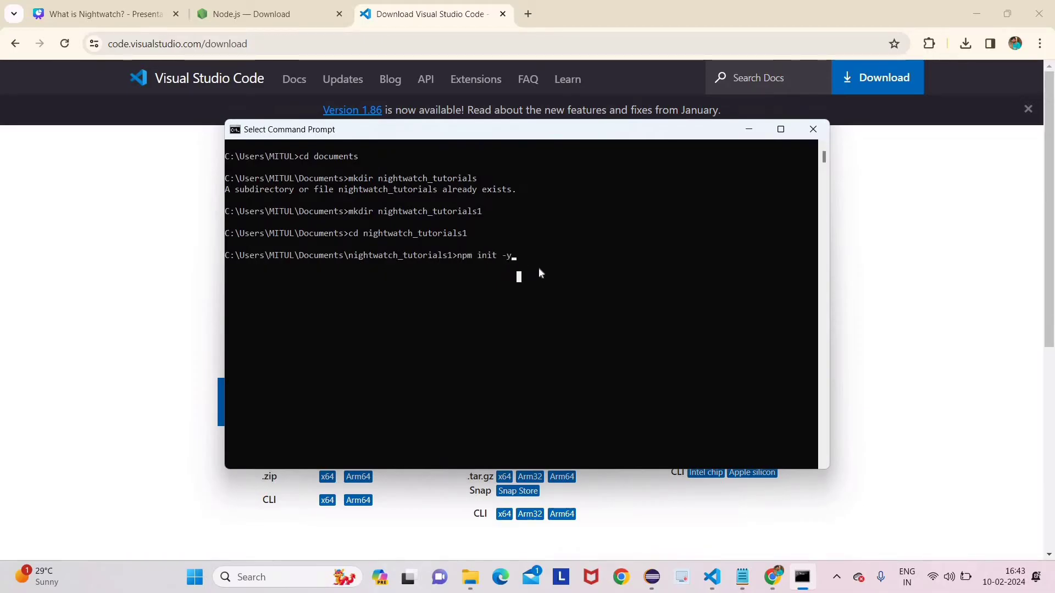
{"action": "key", "text": "Escape"}
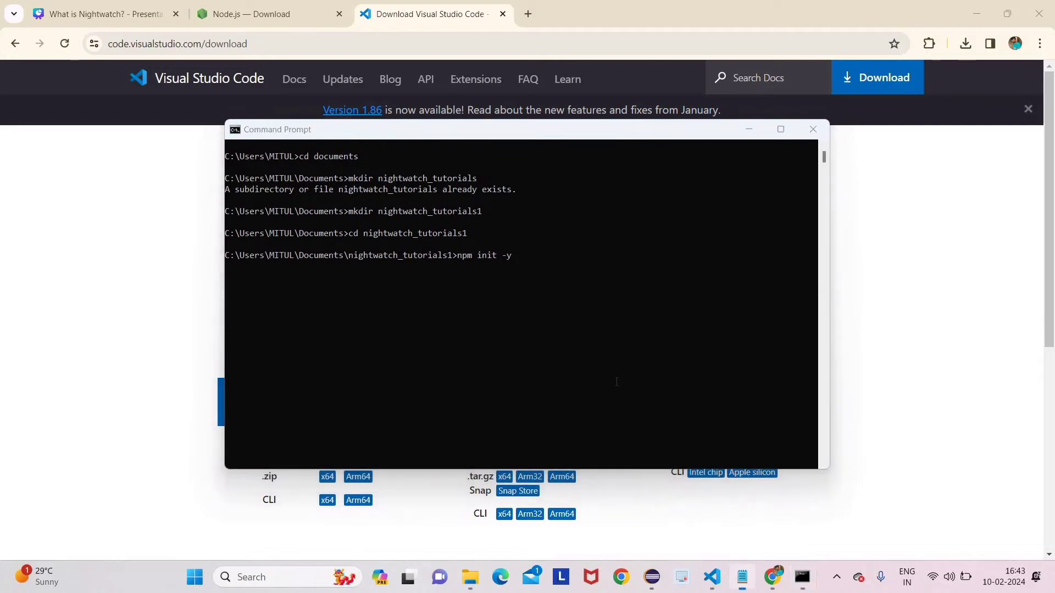
Step: Switch to the Notepad notes, highlight the npx definition line for review, and return to Command Prompt
{"action": "left_click", "coordinate": [743, 578]}
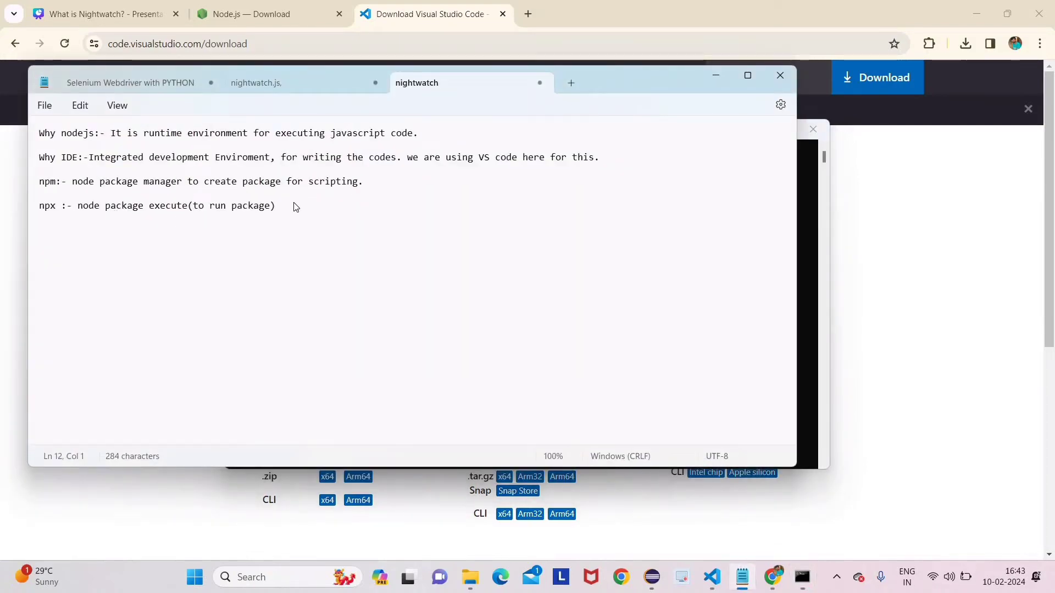
{"action": "left_click_drag", "start_coordinate": [297, 205], "coordinate": [34, 205]}
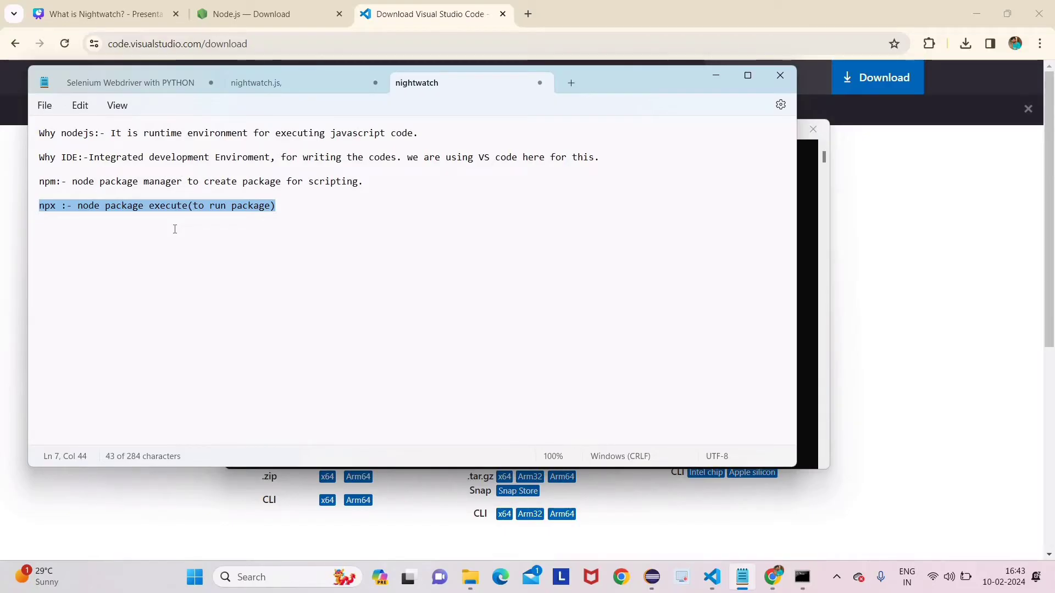
{"action": "left_click", "coordinate": [715, 75]}
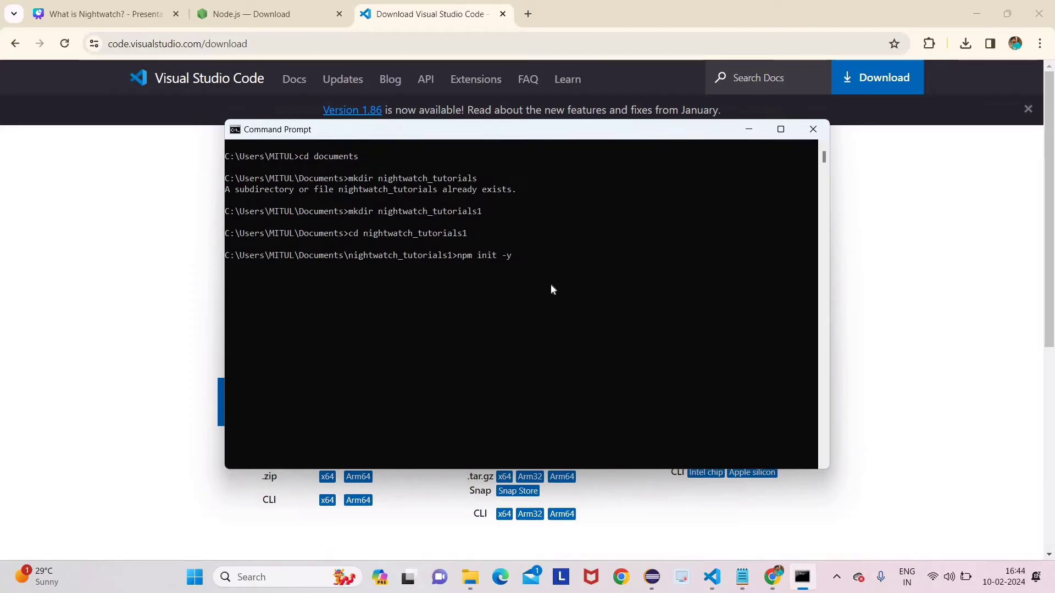
Step: Run the prepared npm init -y command and highlight the generated package.json contents for review
{"action": "key", "text": "Return"}
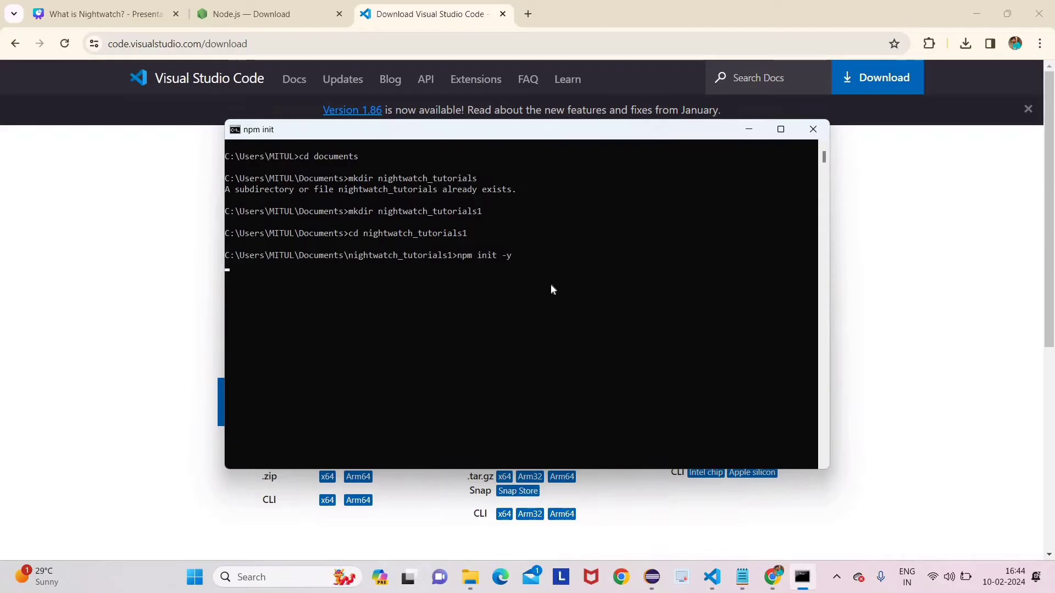
{"action": "scroll", "coordinate": [460, 349], "scroll_direction": "down", "scroll_amount": 1}
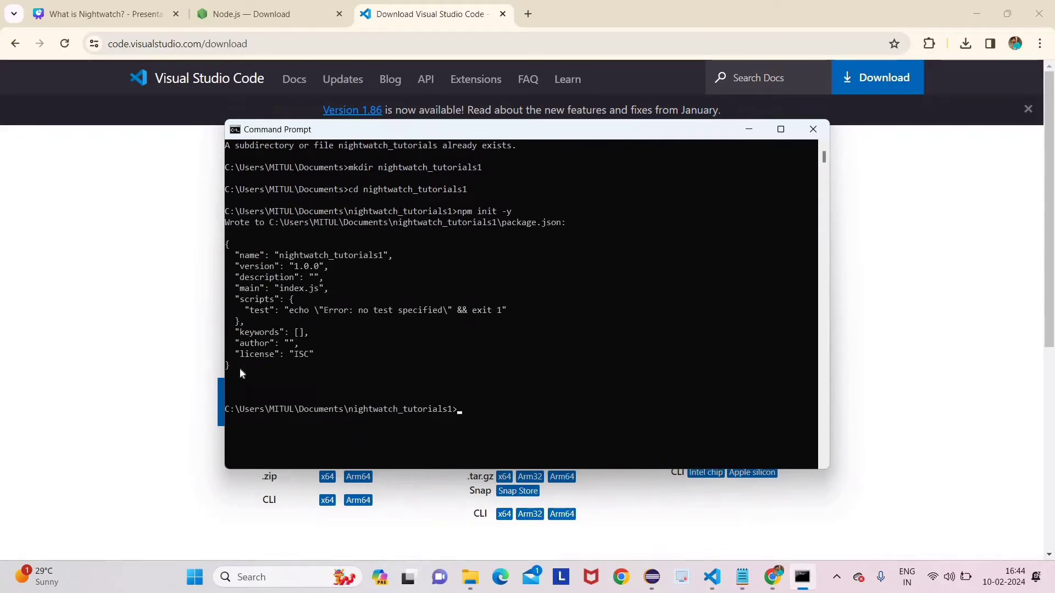
{"action": "left_click_drag", "start_coordinate": [242, 367], "coordinate": [227, 242]}
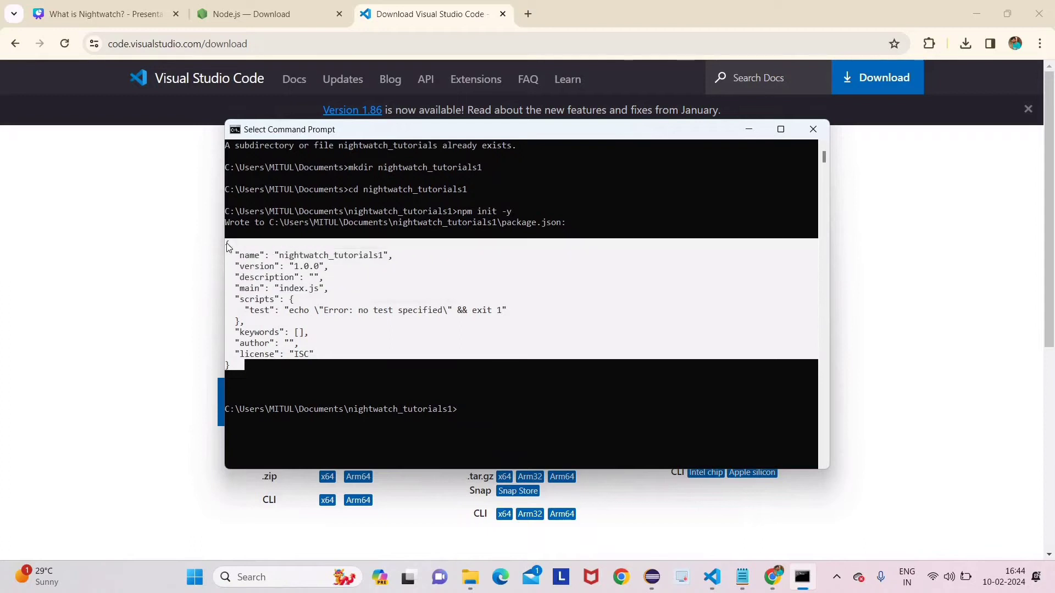
{"action": "left_click", "coordinate": [350, 277]}
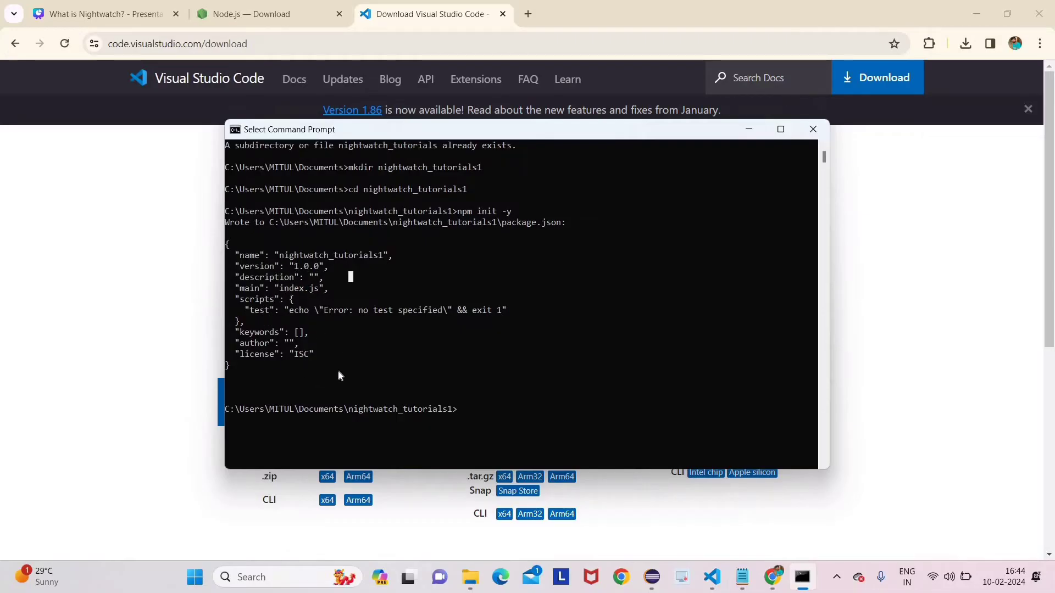
{"action": "left_click_drag", "start_coordinate": [337, 376], "coordinate": [233, 245]}
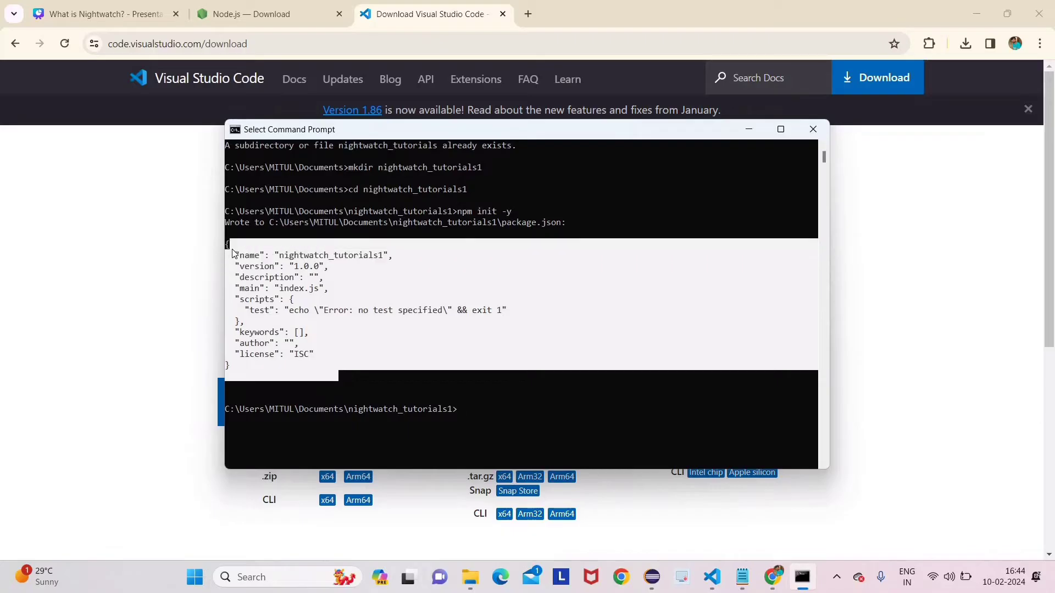
{"action": "left_click", "coordinate": [559, 356]}
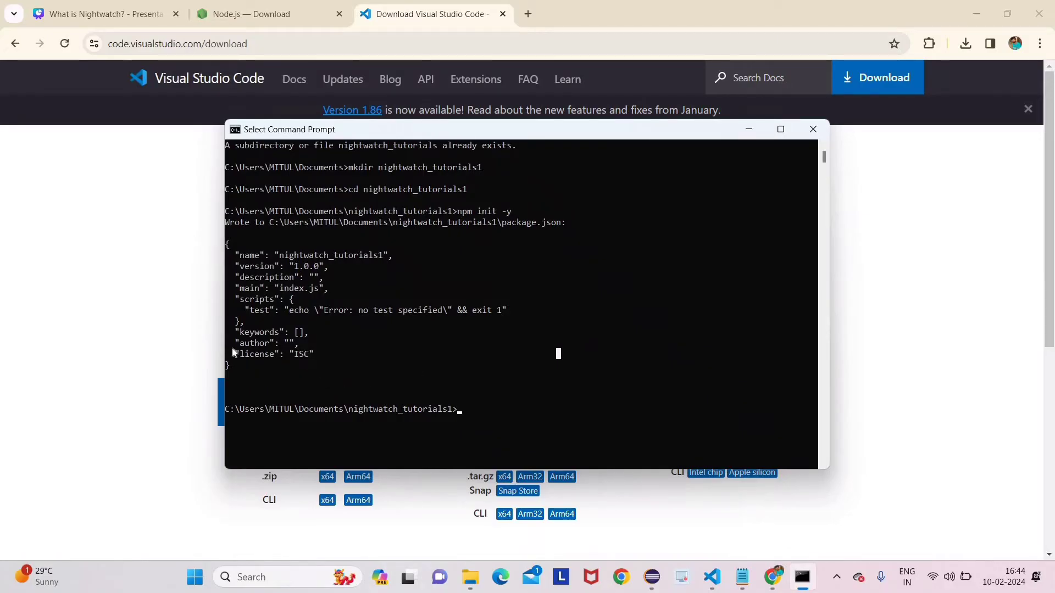
Step: Highlight the generated package.json contents for review, and begin an npm command at the nightwatch_tutorials1 prompt
{"action": "left_click_drag", "start_coordinate": [277, 375], "coordinate": [217, 236]}
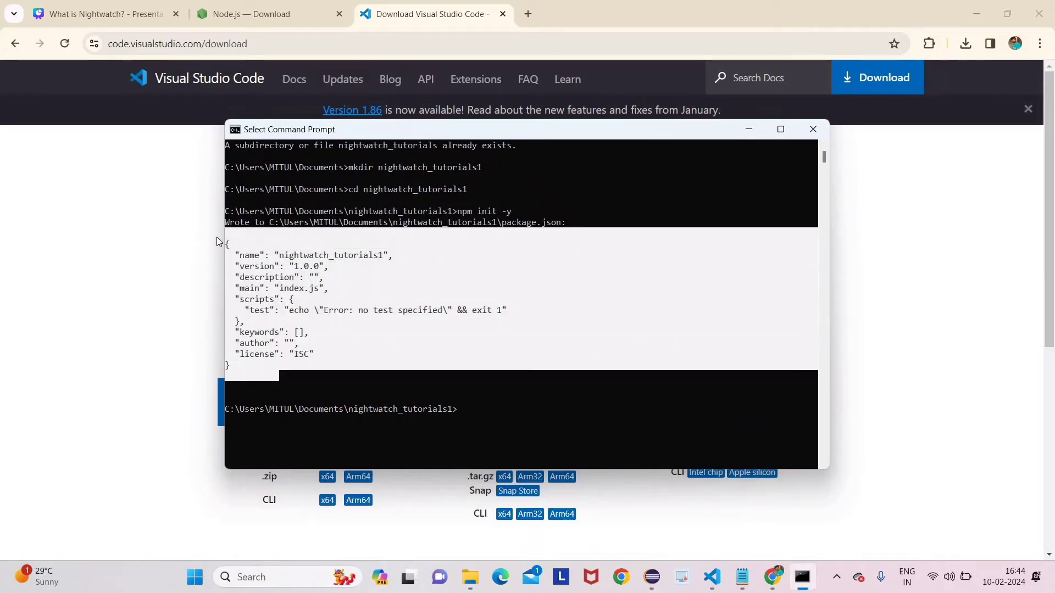
{"action": "left_click", "coordinate": [458, 335]}
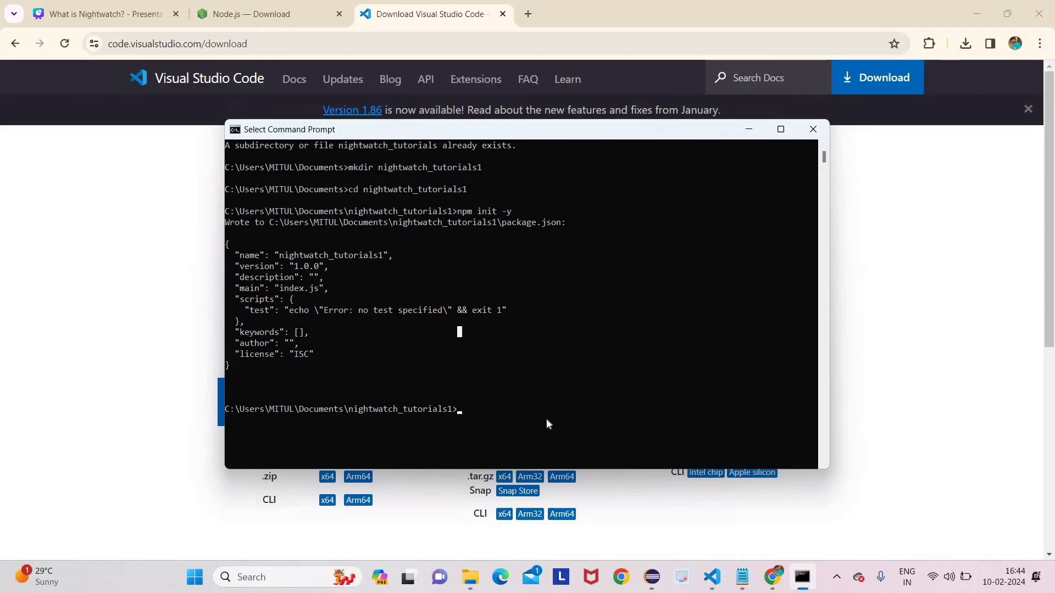
{"action": "type", "text": "n"}
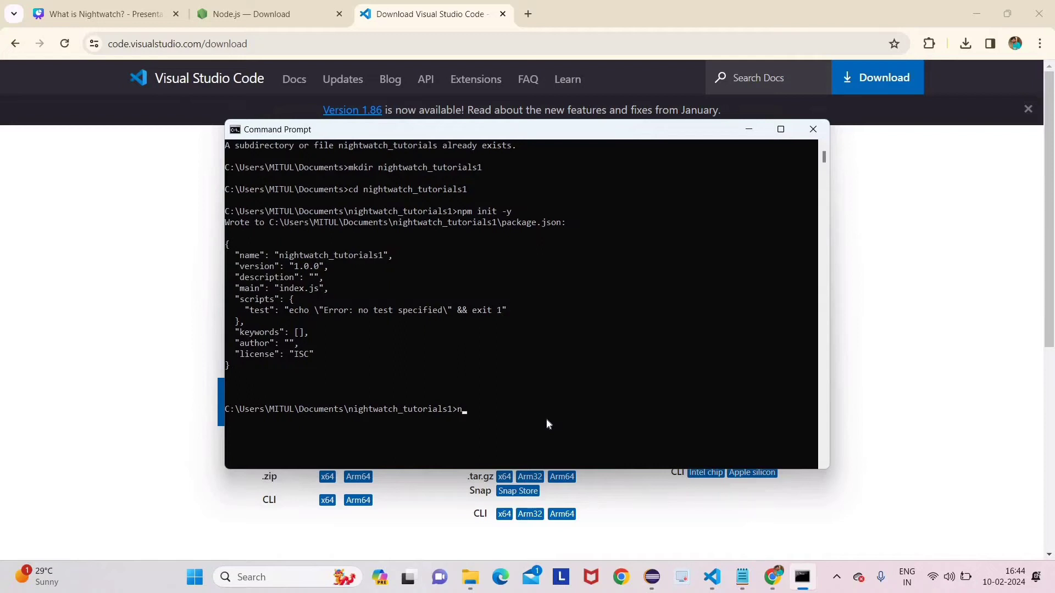
{"action": "type", "text": "p"}
{"action": "type", "text": "m"}
{"action": "type", "text": "nightwat"}
{"action": "type", "text": "ch"}
{"action": "key", "text": "BackSpace"}
{"action": "key", "text": "BackSpace"}
{"action": "key", "text": "BackSpace"}
{"action": "key", "text": "BackSpace"}
{"action": "key", "text": "BackSpace"}
{"action": "key", "text": "BackSpace"}
{"action": "key", "text": "BackSpace"}
{"action": "key", "text": "BackSpace"}
{"action": "key", "text": "BackSpace"}
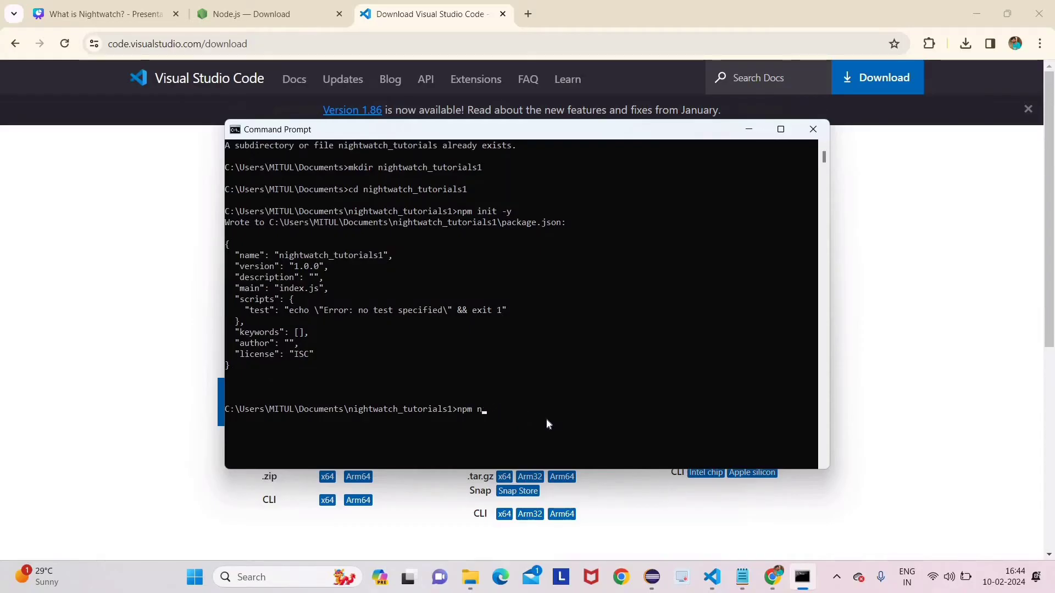
{"action": "key", "text": "BackSpace"}
Step: Complete the command as npm install nightwatch chromedriver --save -dev, highlight its save option for review, and run it
{"action": "type", "text": "install nightwatc"}
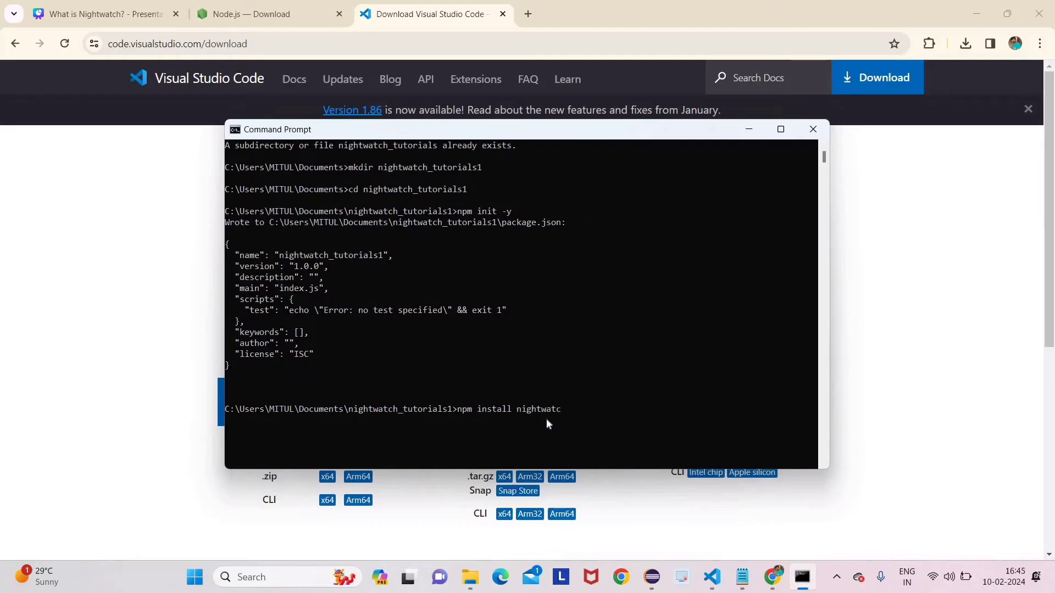
{"action": "type", "text": "h"}
{"action": "type", "text": "chromedriver"}
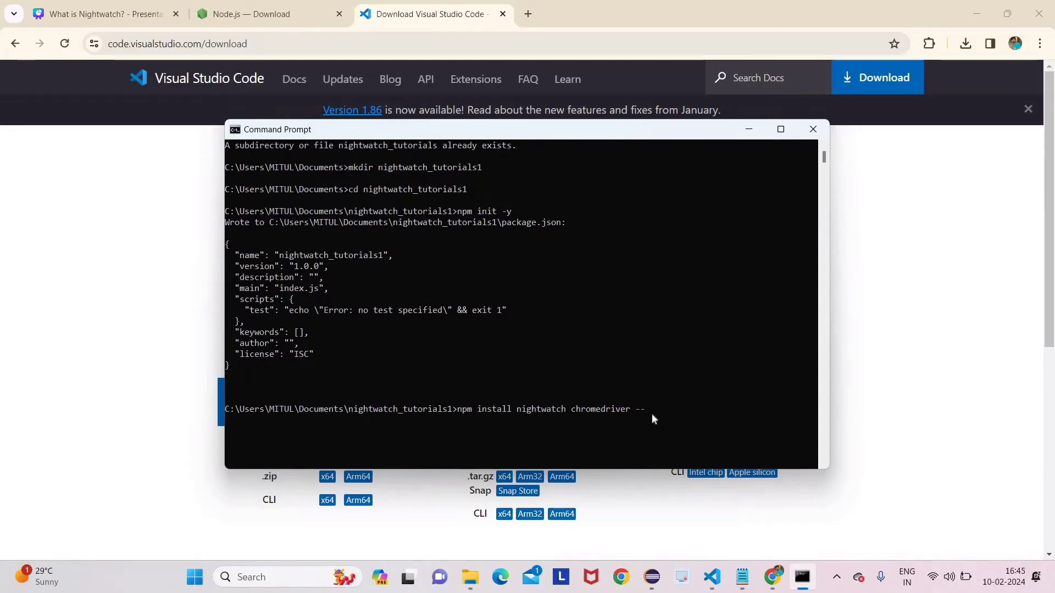
{"action": "type", "text": "--save"}
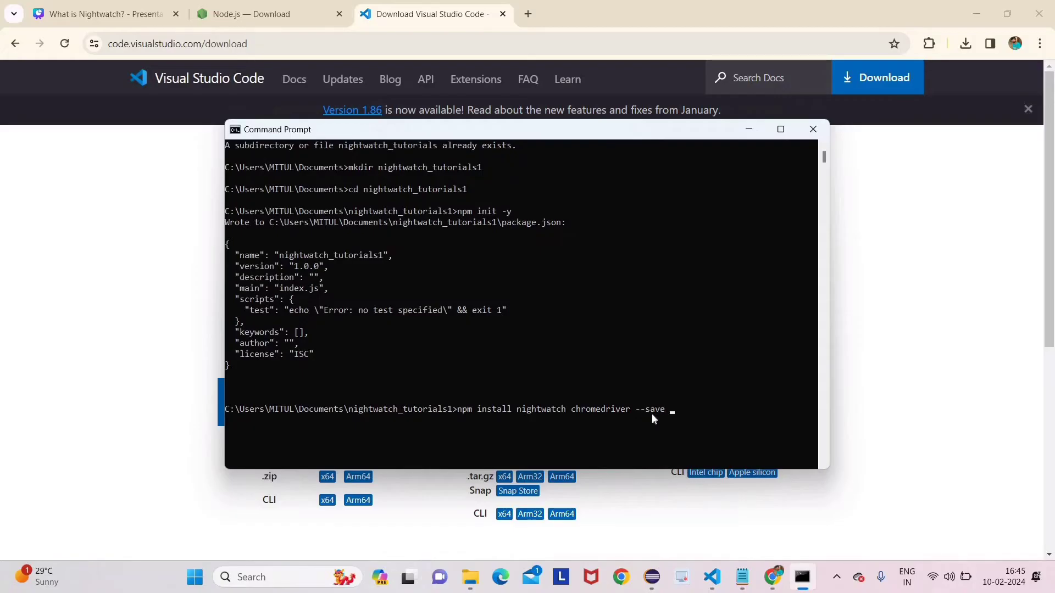
{"action": "type", "text": " -dev"}
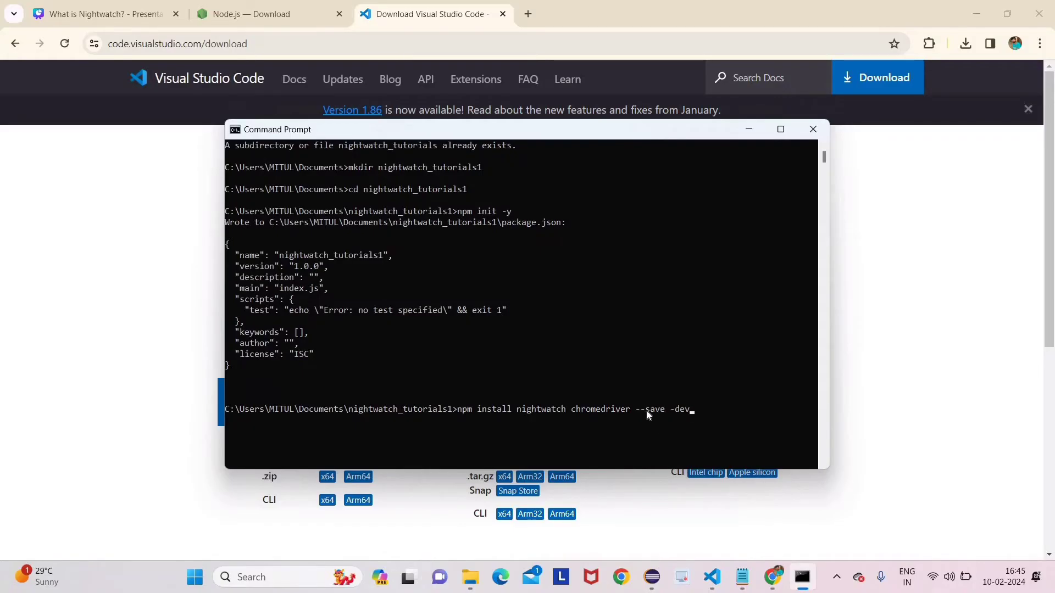
{"action": "left_click_drag", "start_coordinate": [646, 411], "coordinate": [695, 415]}
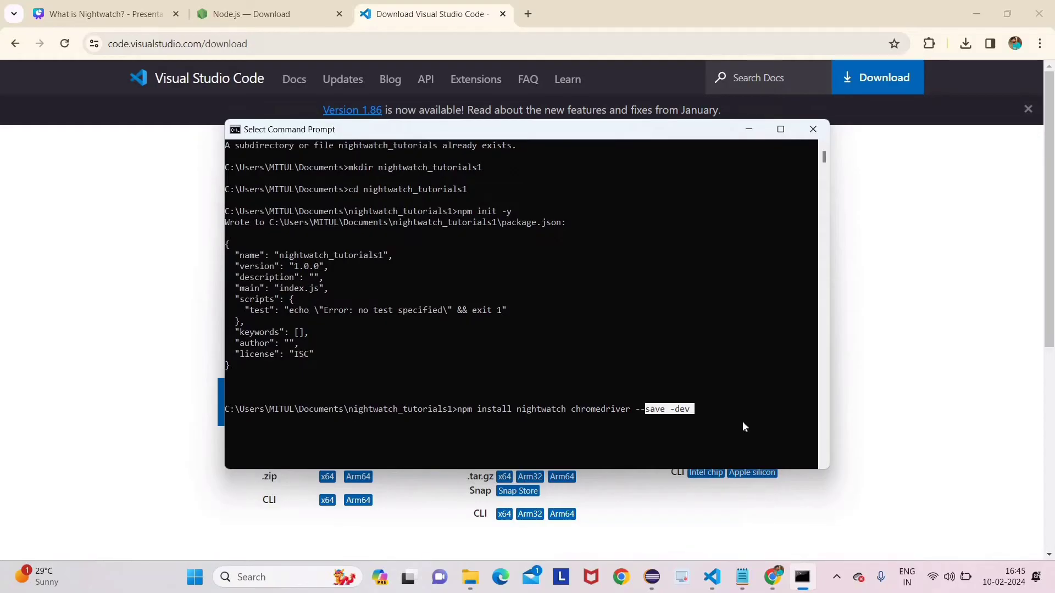
{"action": "left_click", "coordinate": [690, 423]}
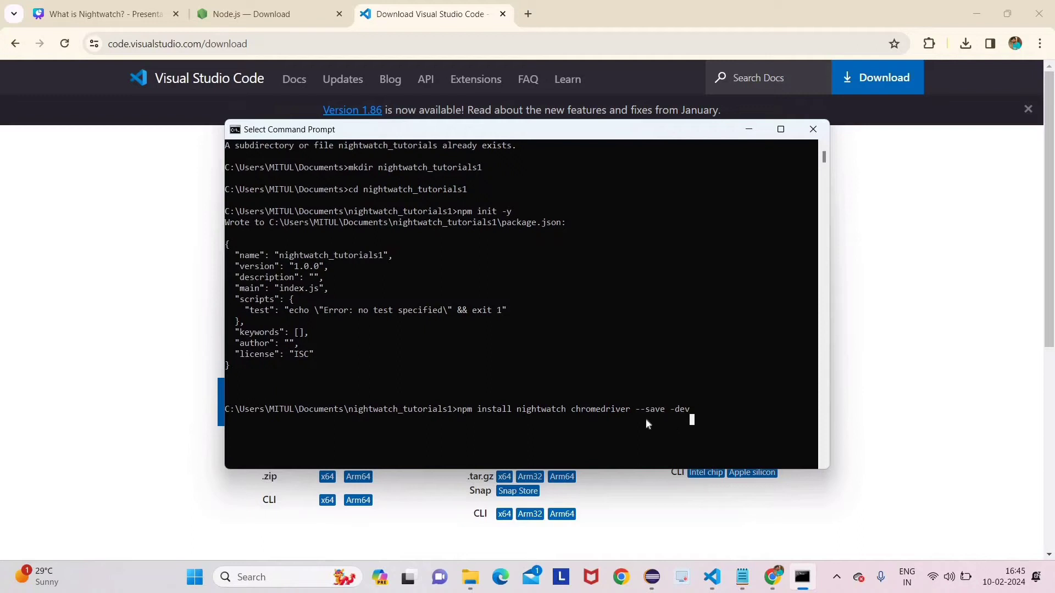
{"action": "left_click", "coordinate": [702, 409]}
{"action": "key", "text": "Escape"}
{"action": "key", "text": "Return"}
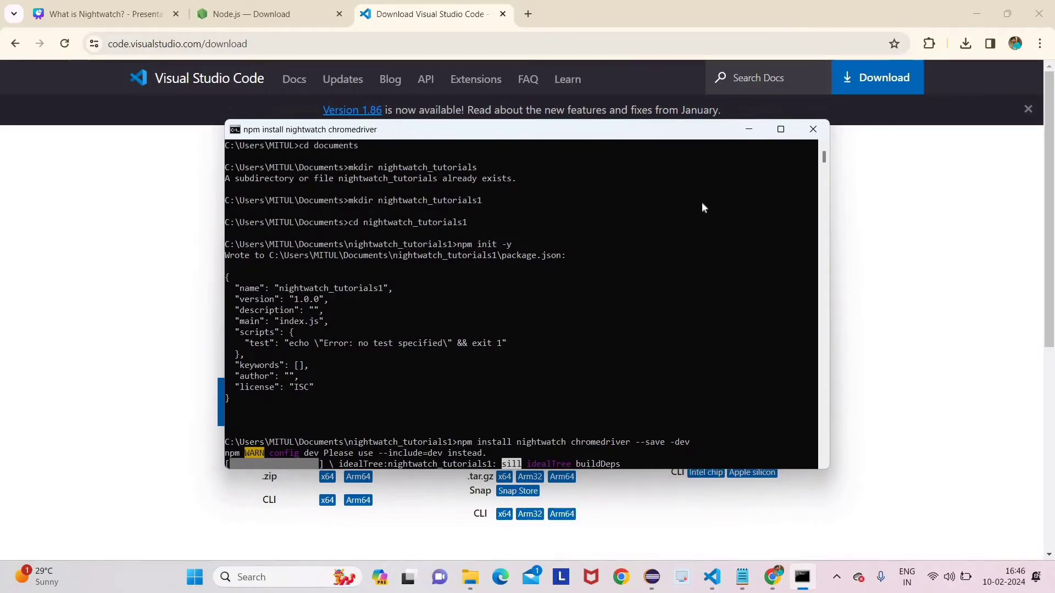
Step: Maximize the Command Prompt window and highlight the vulnerability count in the install output for review
{"action": "left_click", "coordinate": [781, 130]}
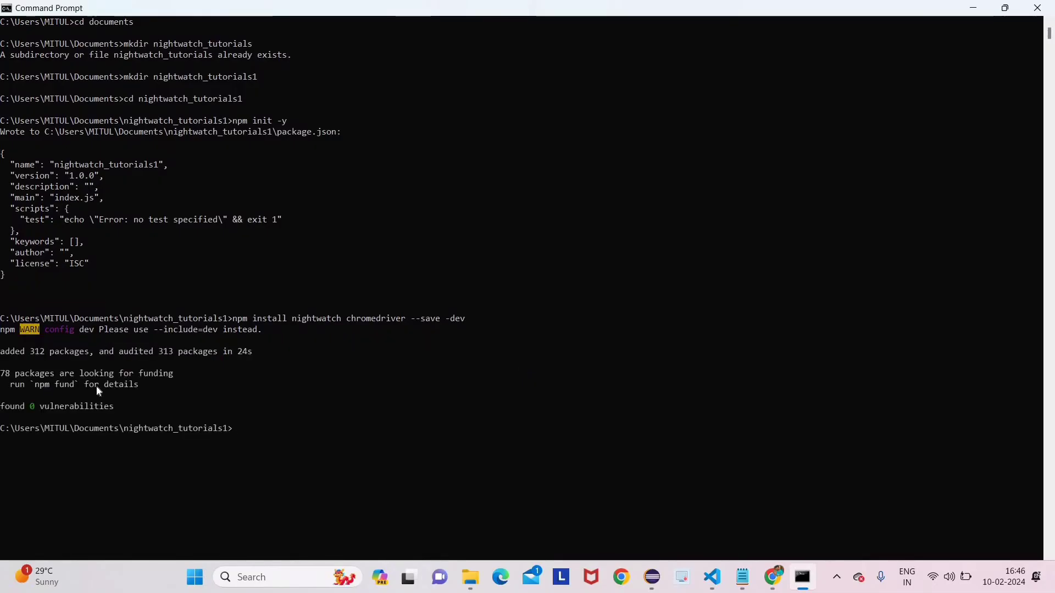
{"action": "left_click_drag", "start_coordinate": [28, 405], "coordinate": [35, 408]}
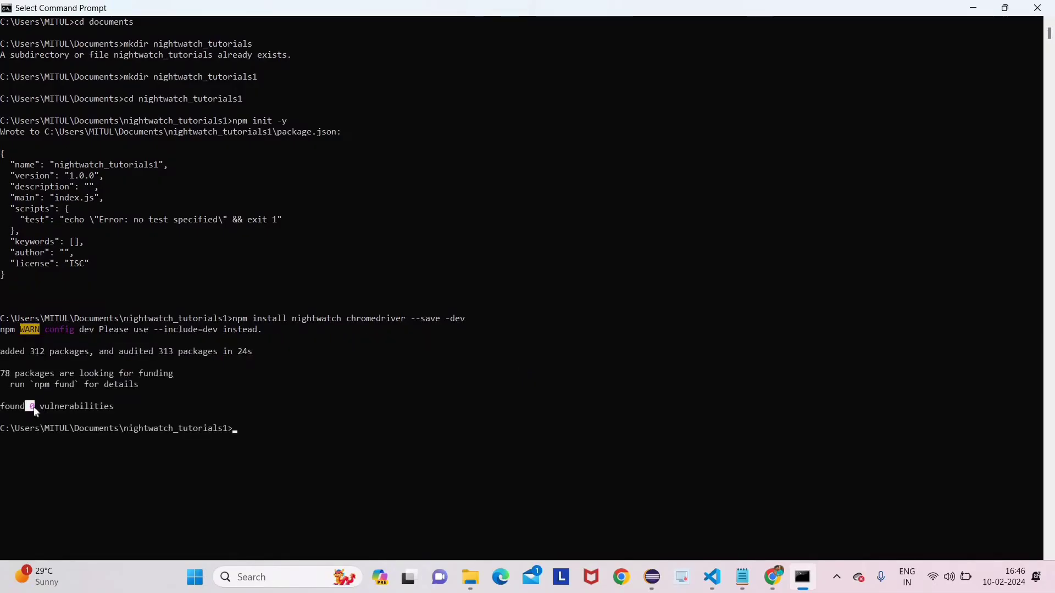
{"action": "left_click", "coordinate": [276, 413]}
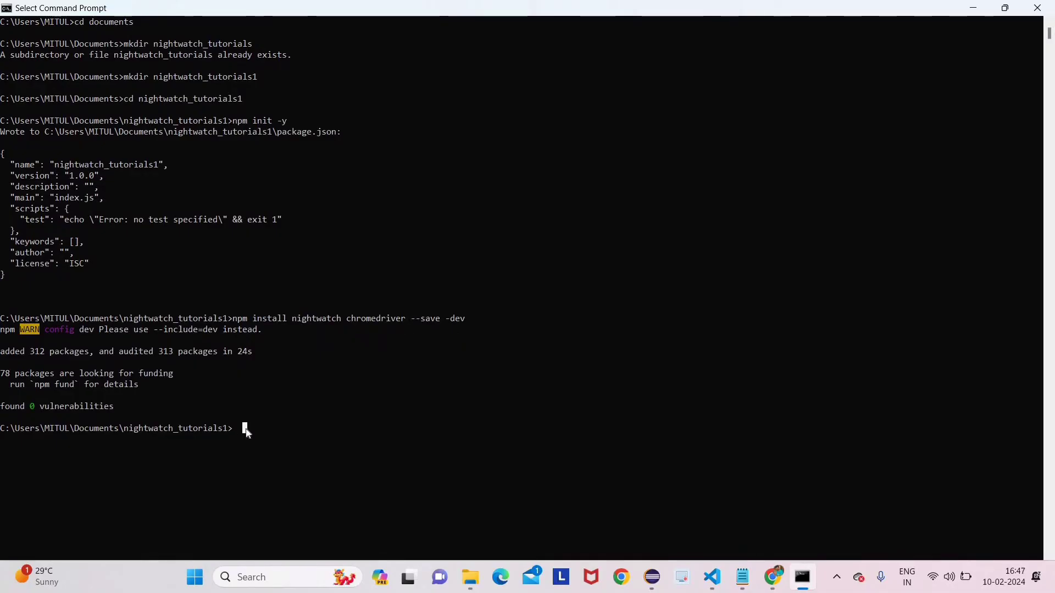
Step: Check the installed Nightwatch version with npx nightwatch --version and highlight the version line for review
{"action": "type", "text": "n"}
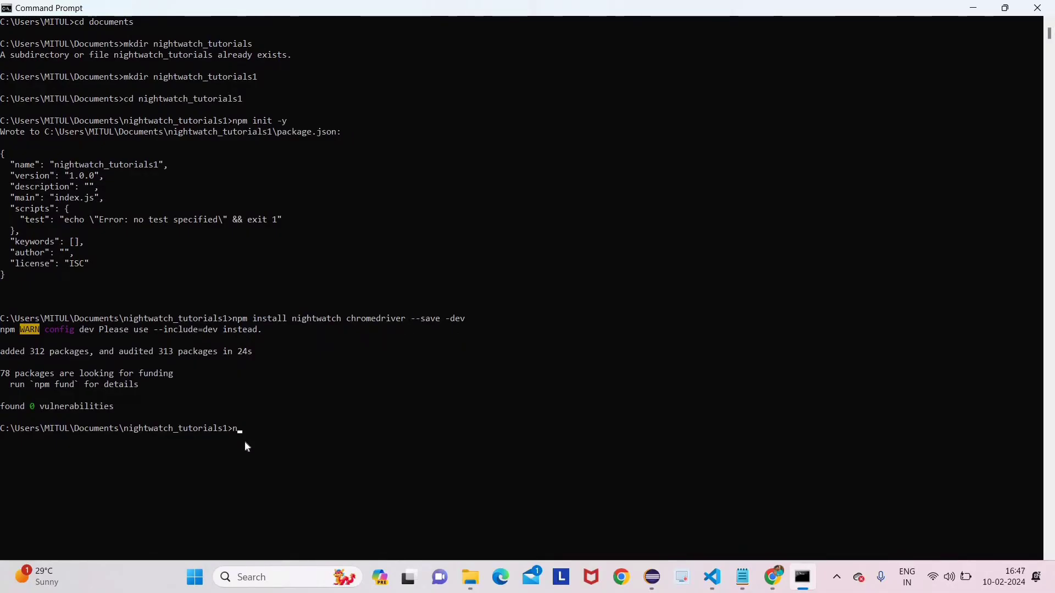
{"action": "type", "text": "px"}
{"action": "type", "text": "nigh"}
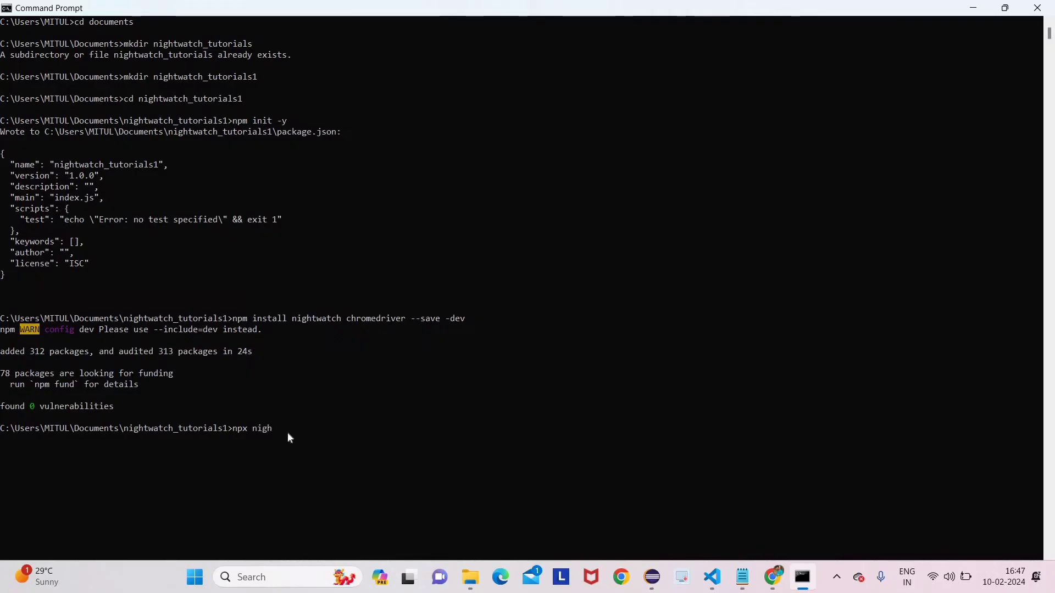
{"action": "type", "text": "twatch"}
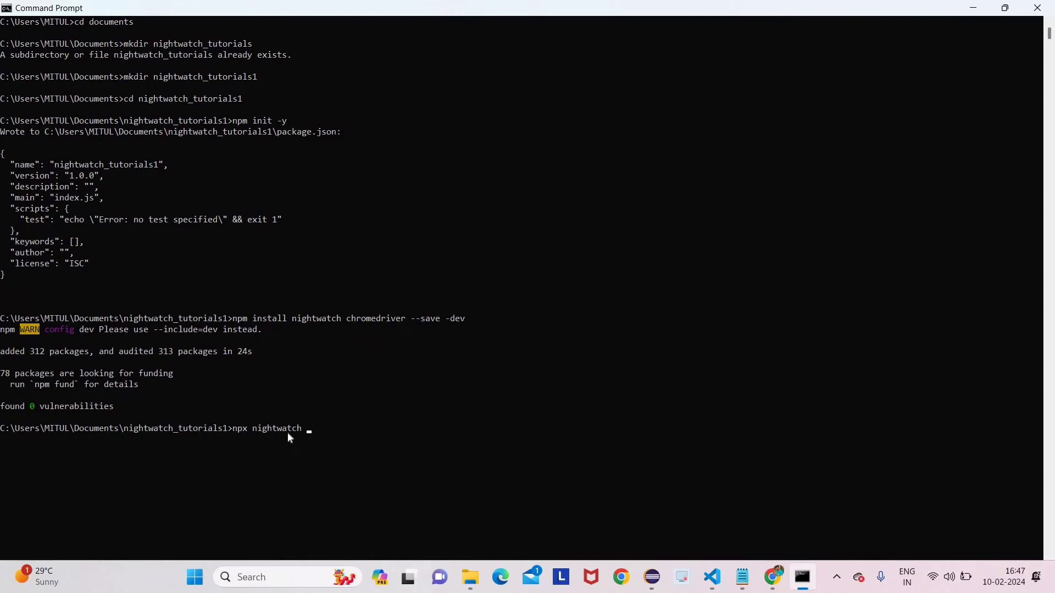
{"action": "type", "text": "--version"}
{"action": "key", "text": "Return"}
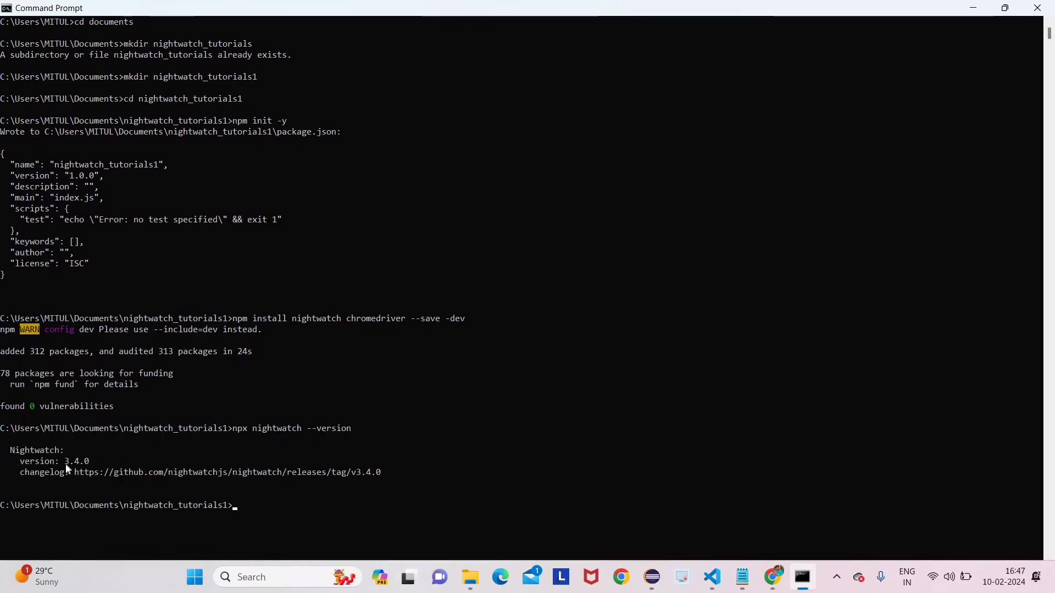
{"action": "left_click_drag", "start_coordinate": [17, 463], "coordinate": [104, 462]}
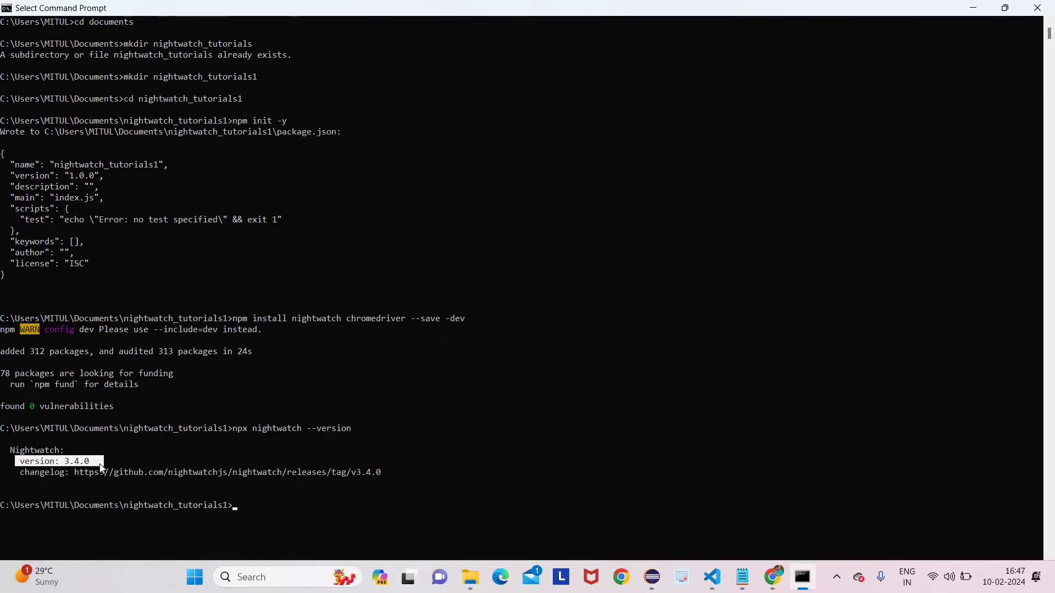
{"action": "left_click", "coordinate": [280, 514]}
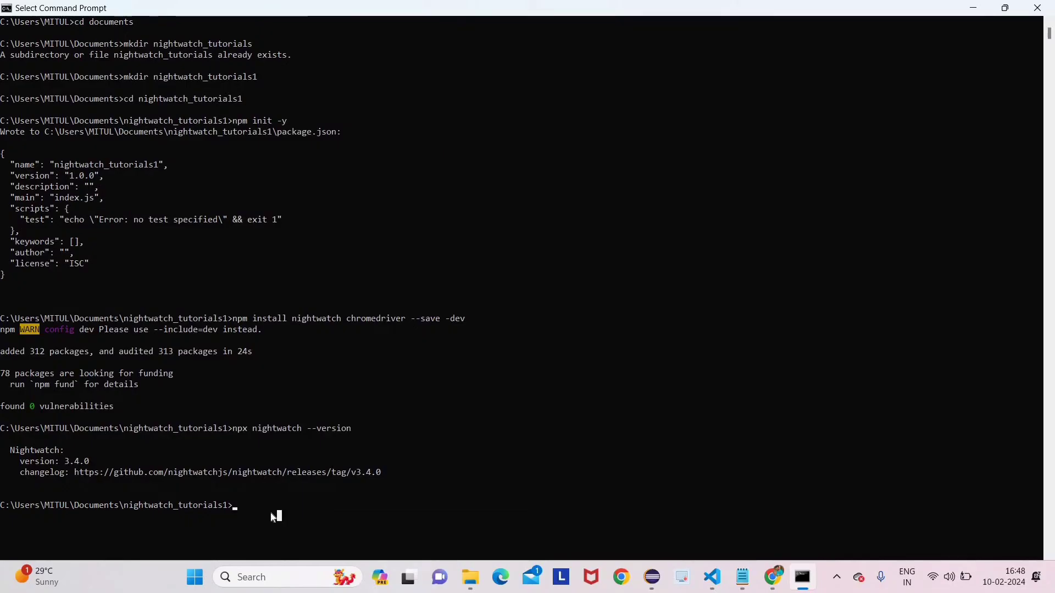
Step: Run npx nightwatch in the nightwatch_tutorials1 folder to generate the nightwatch.conf.js configuration file
{"action": "left_click", "coordinate": [245, 506]}
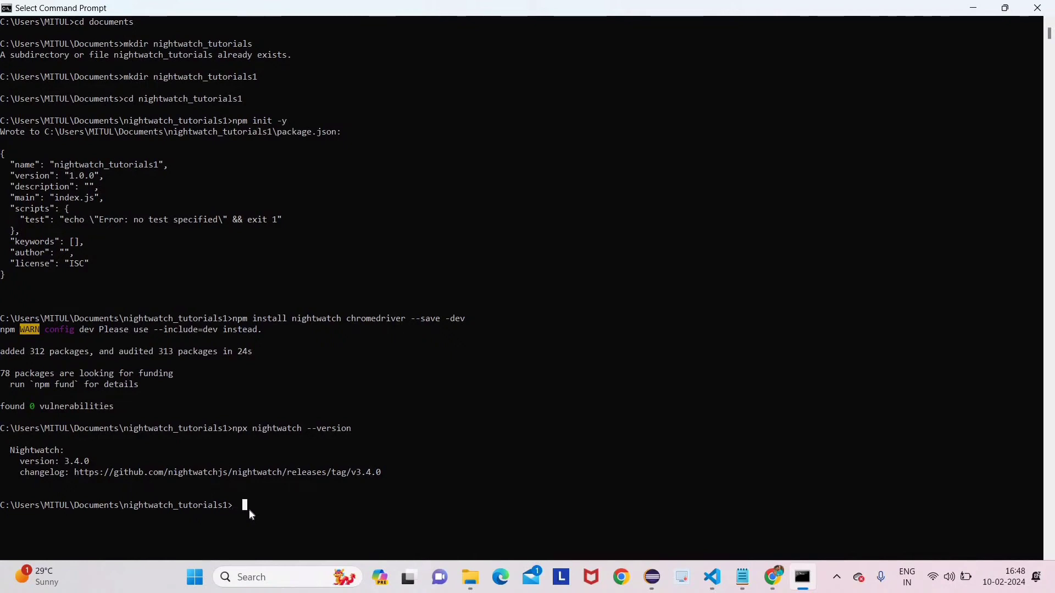
{"action": "type", "text": "npx"}
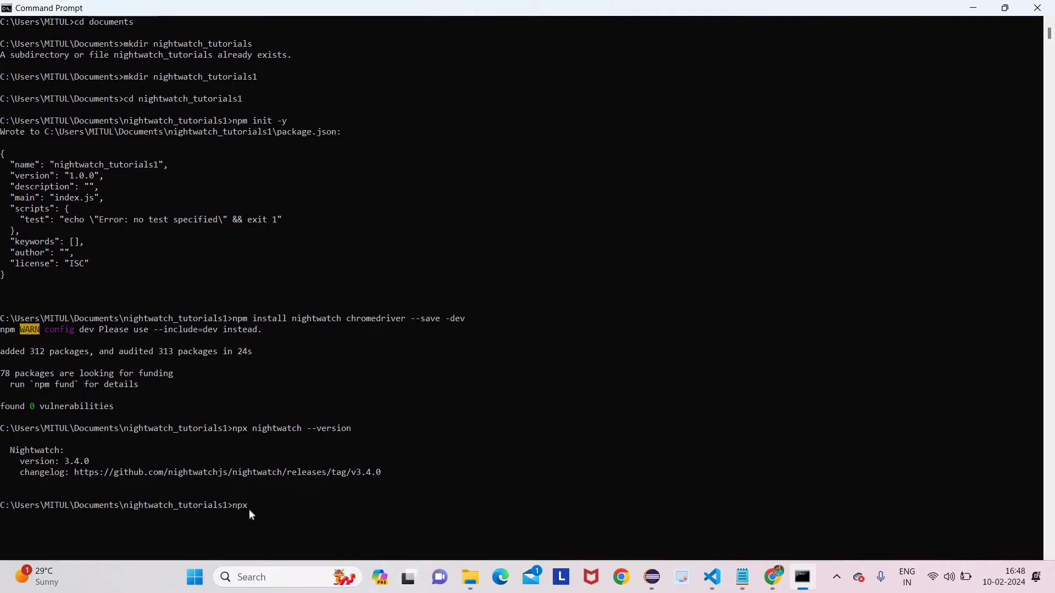
{"action": "type", "text": "night"}
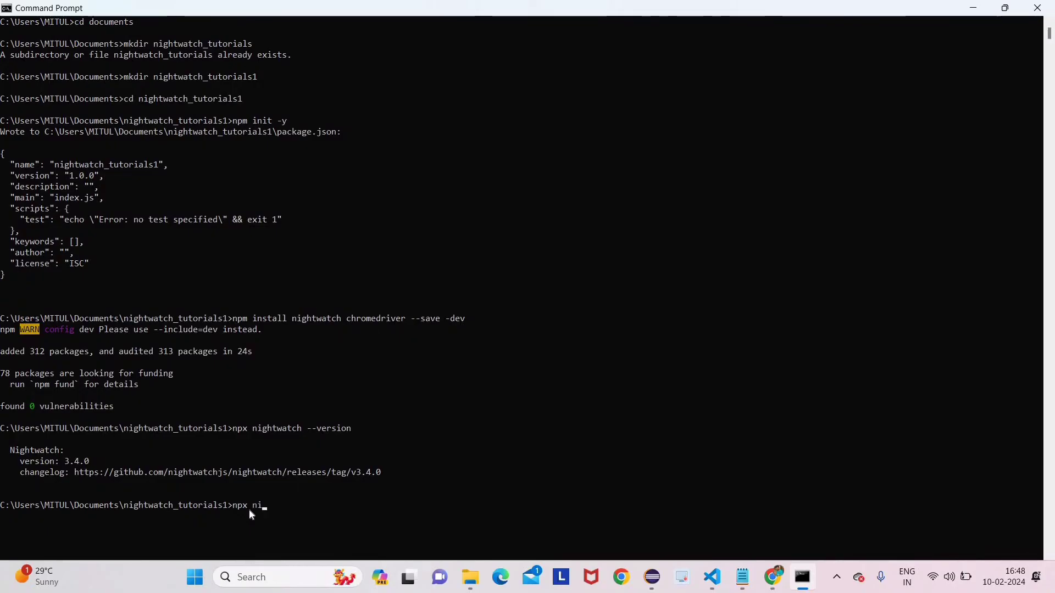
{"action": "type", "text": "watch"}
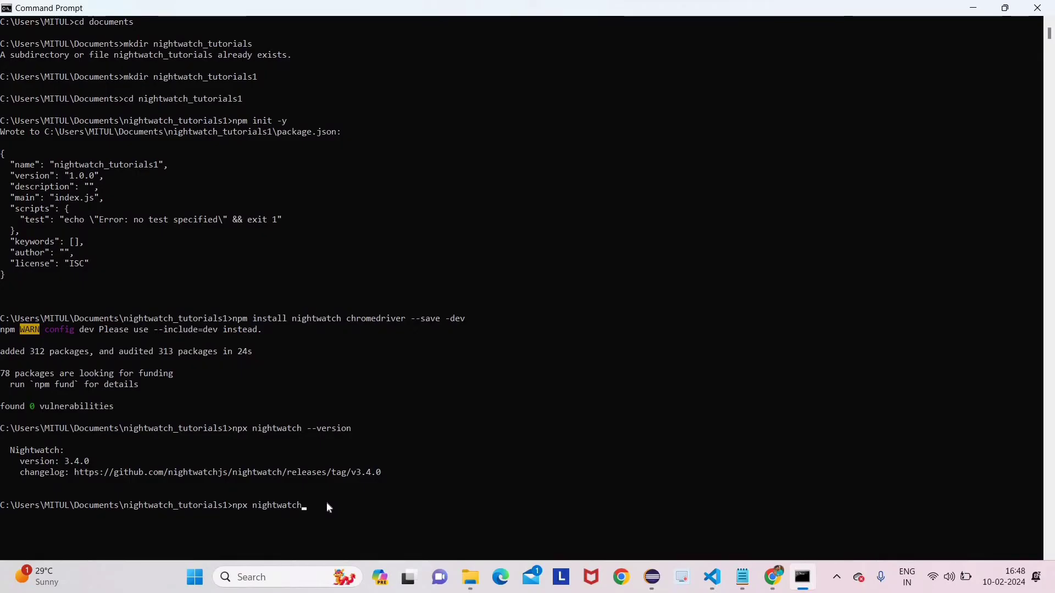
{"action": "key", "text": "Return"}
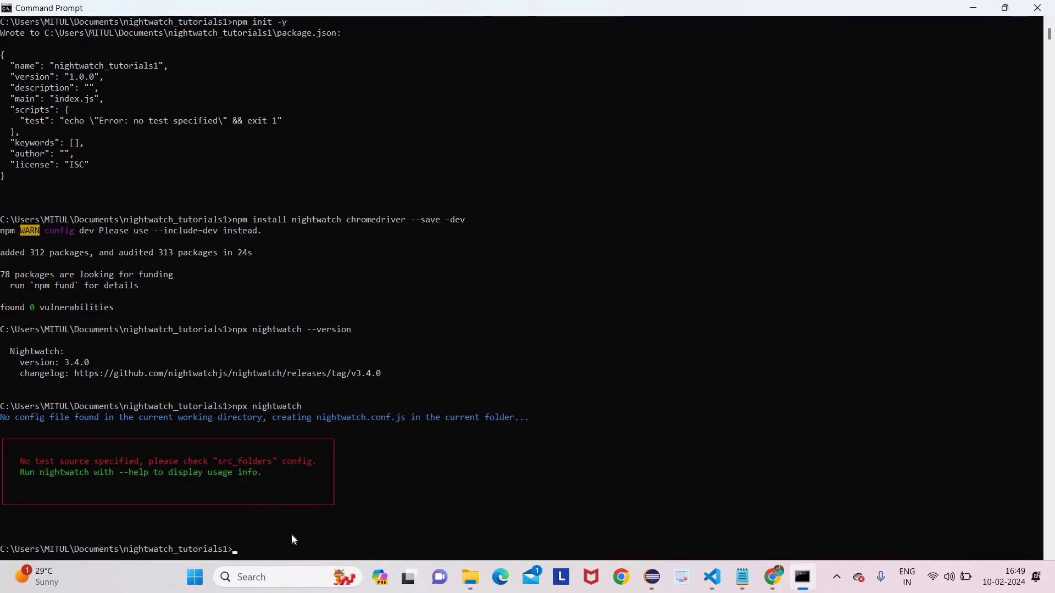
Step: Open the project folder in Visual Studio Code with code ., trust the folder's authors, and maximize the window
{"action": "type", "text": "code"}
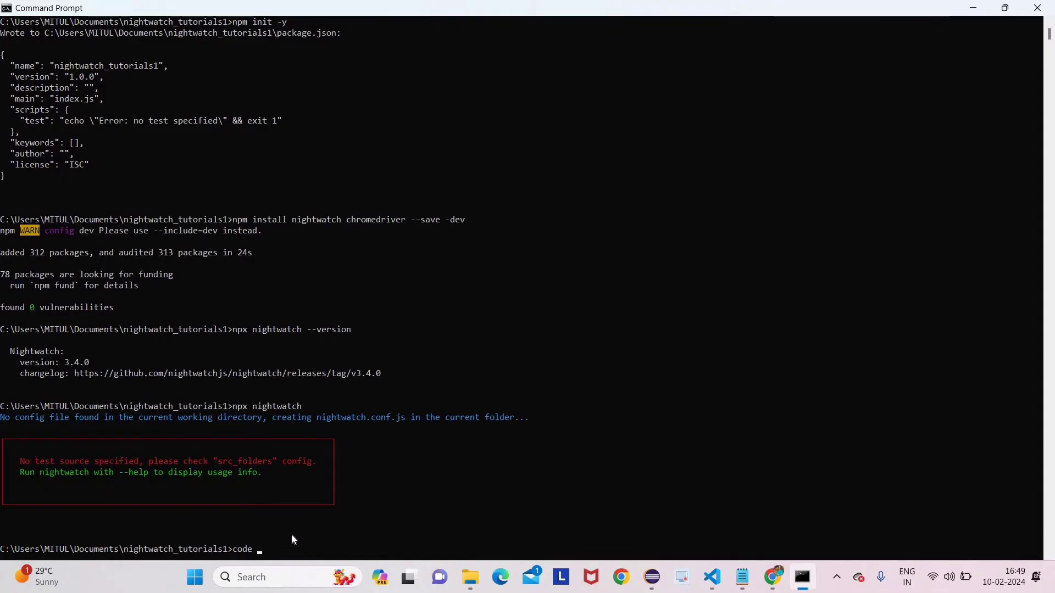
{"action": "type", "text": " ."}
{"action": "key", "text": "Return"}
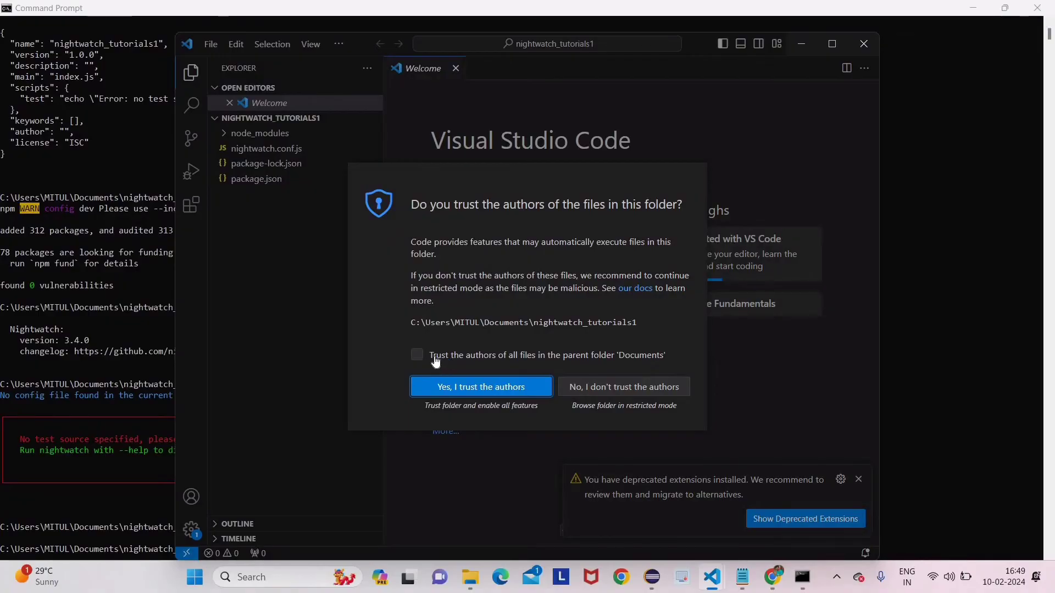
{"action": "left_click", "coordinate": [447, 382]}
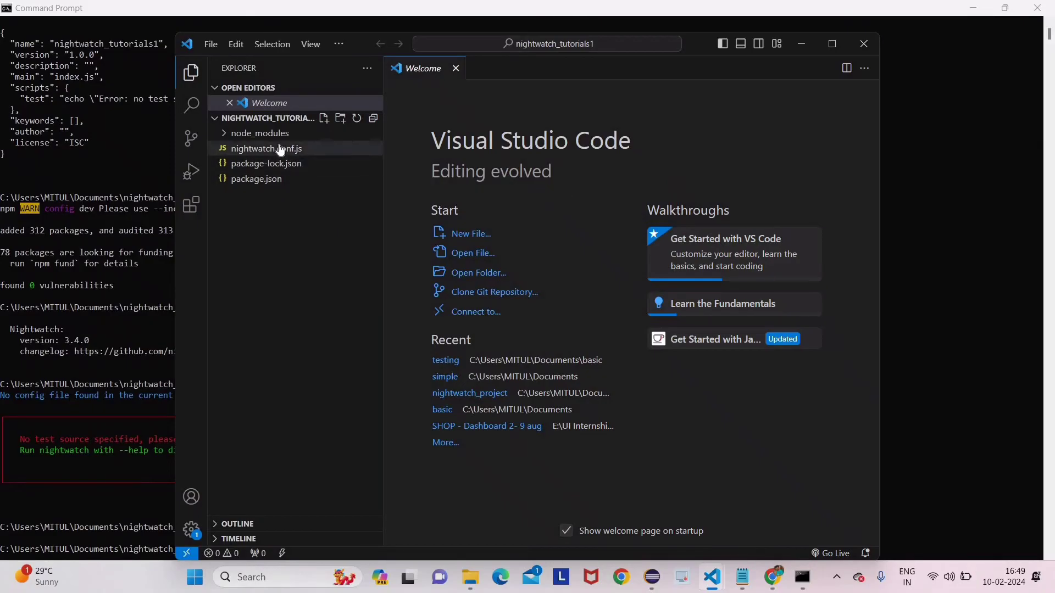
{"action": "left_click", "coordinate": [833, 45]}
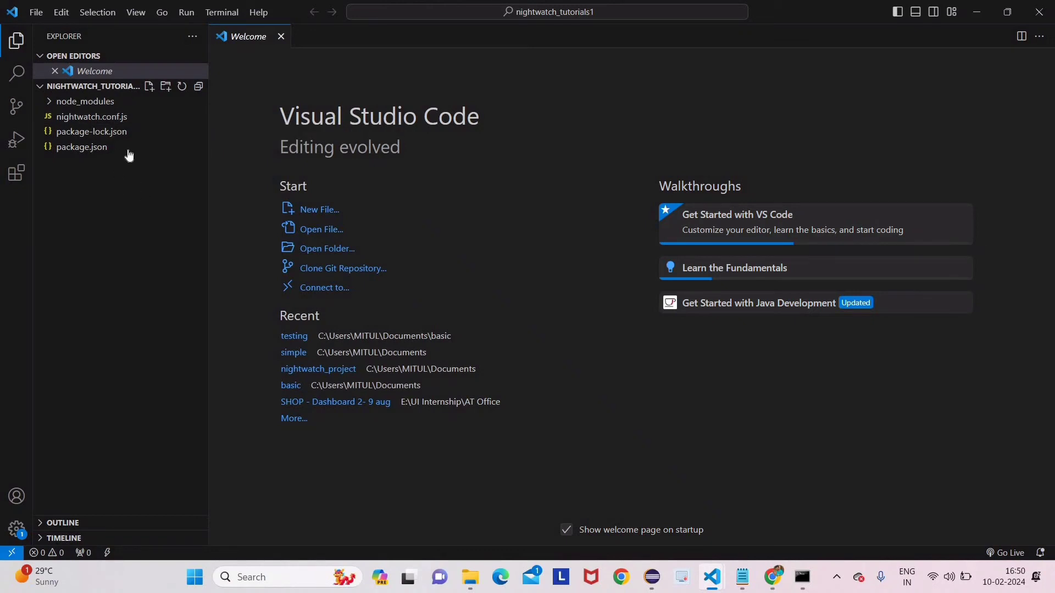
{"action": "right_click", "coordinate": [95, 88]}
{"action": "right_click", "coordinate": [88, 103]}
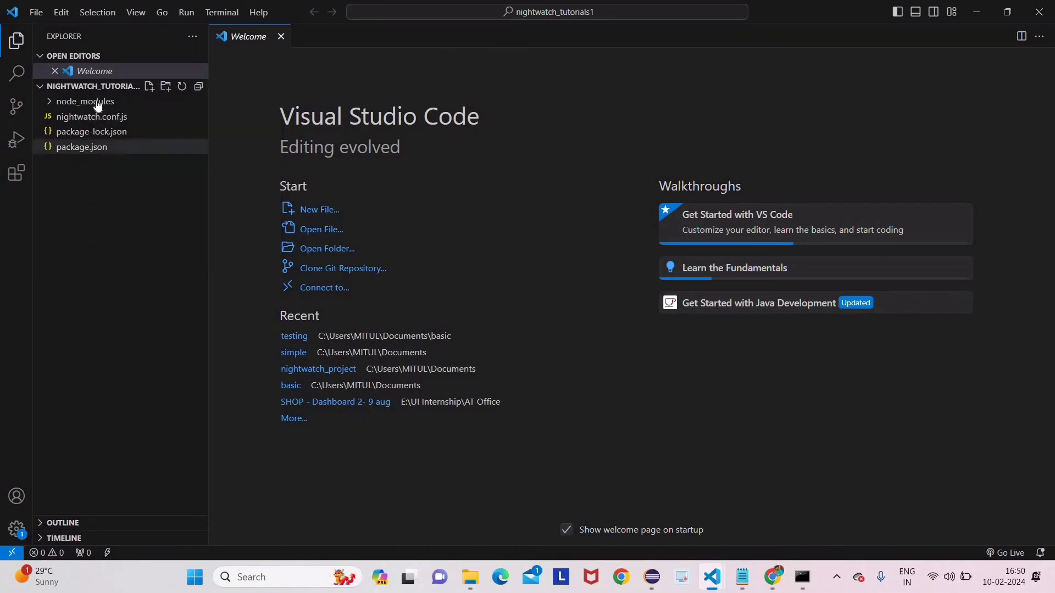
{"action": "right_click", "coordinate": [97, 101]}
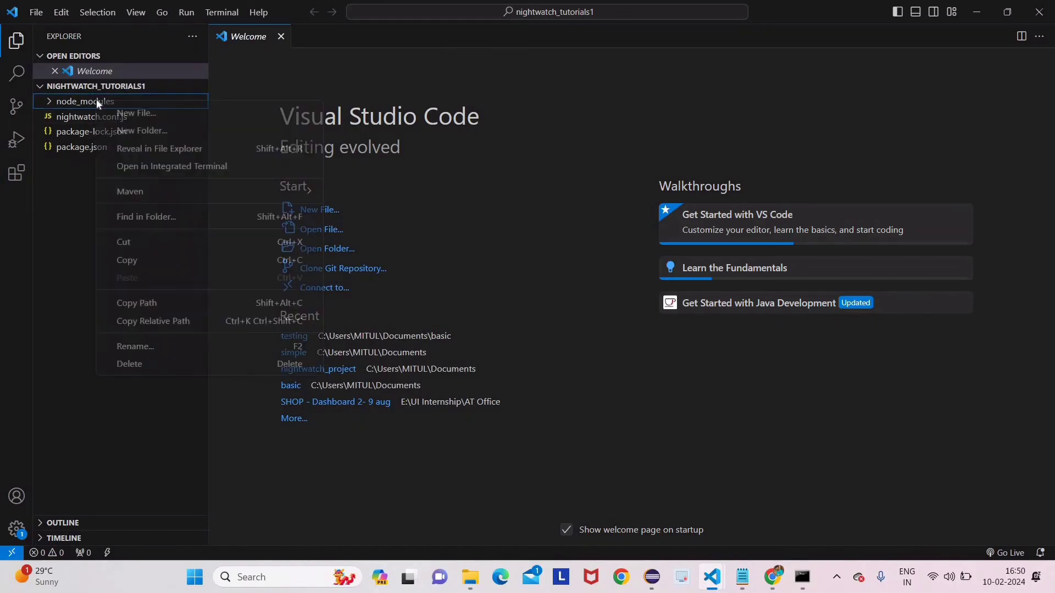
{"action": "left_click", "coordinate": [149, 130]}
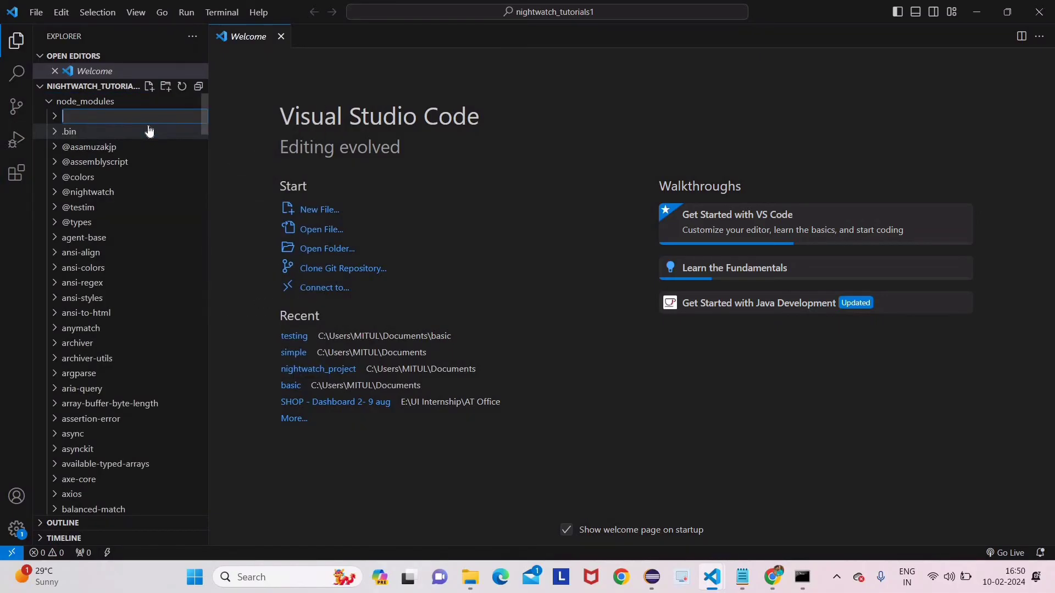
{"action": "left_click", "coordinate": [58, 128]}
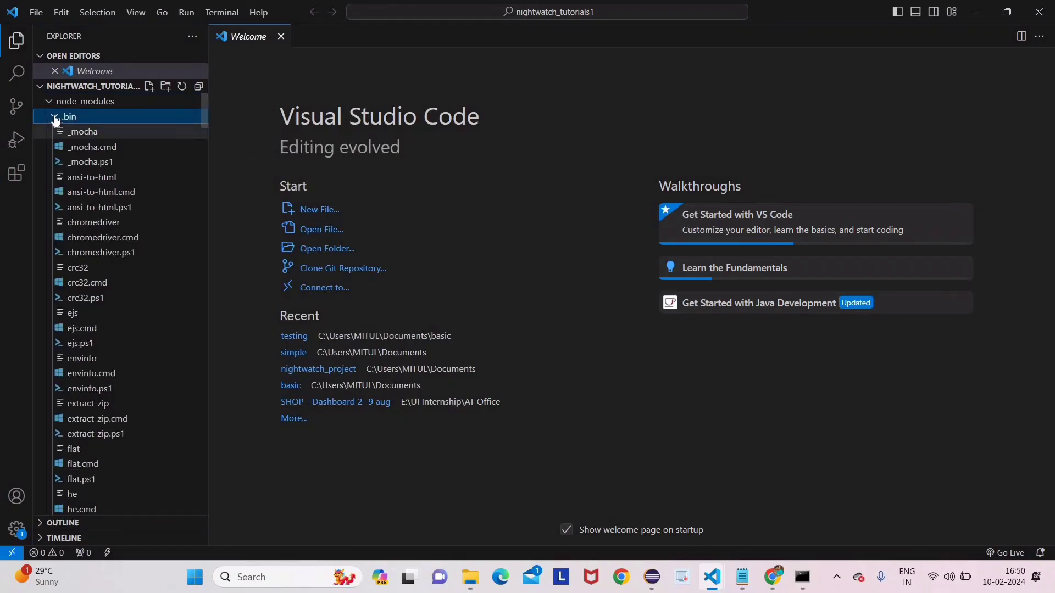
{"action": "left_click", "coordinate": [55, 117]}
{"action": "left_click", "coordinate": [47, 105]}
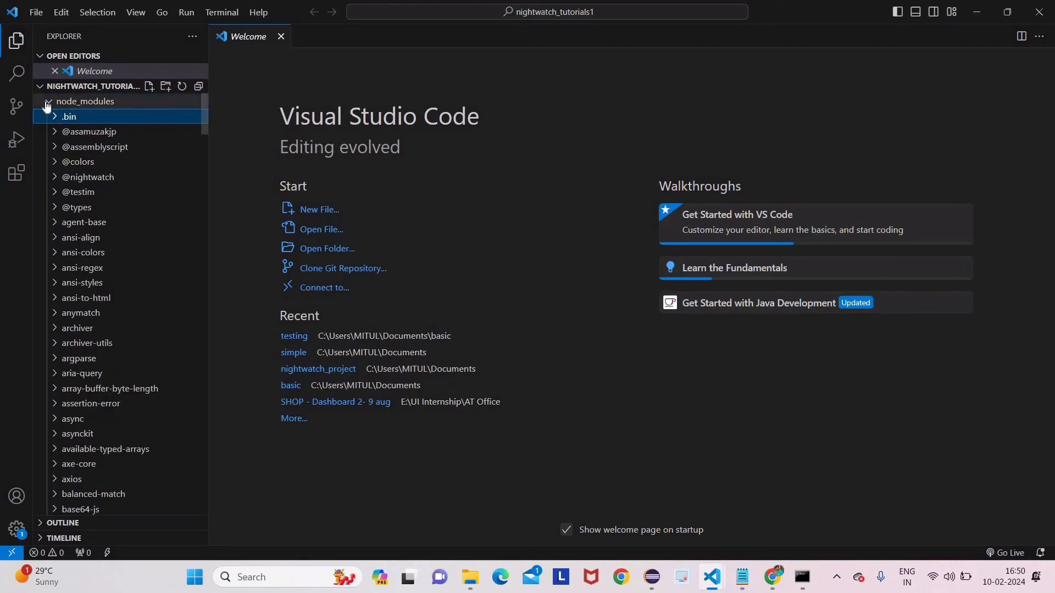
{"action": "left_click", "coordinate": [117, 206]}
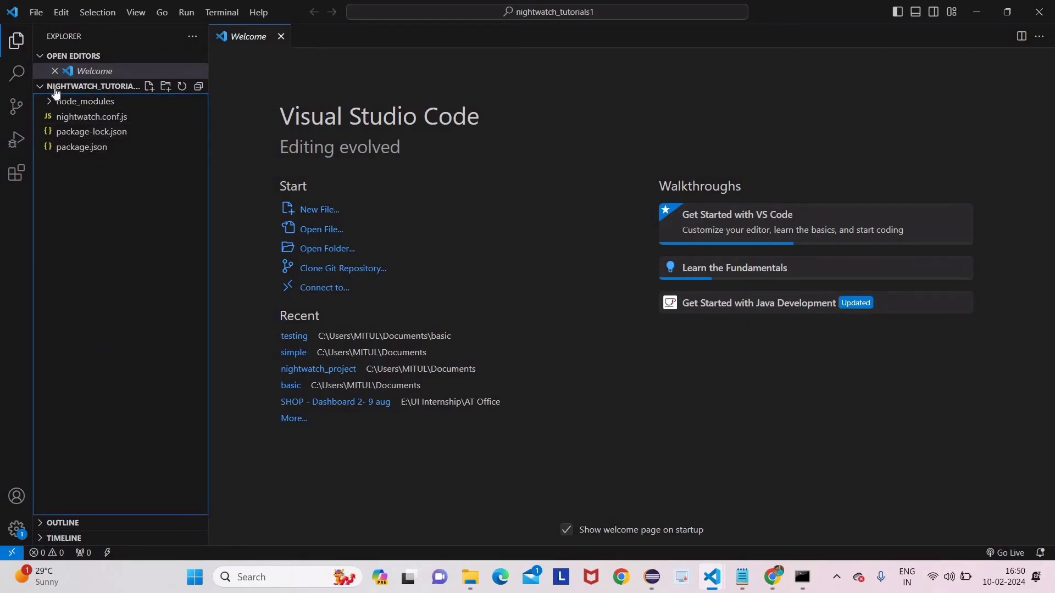
Step: Create a folder named tests in the root of the nightwatch_tutorials1 project
{"action": "left_click", "coordinate": [166, 87]}
{"action": "type", "text": "t"}
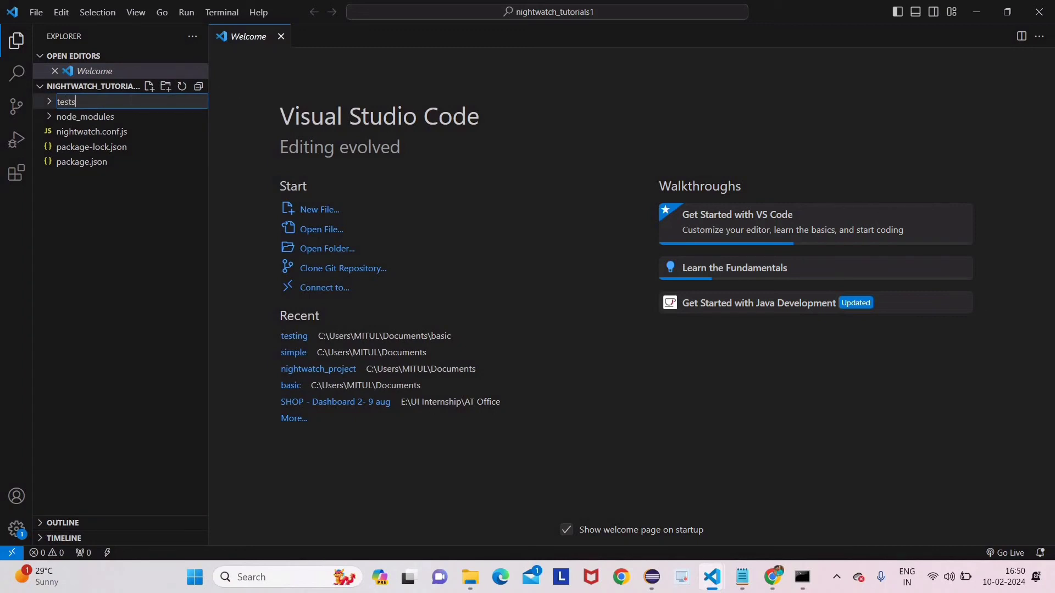
{"action": "type", "text": "ests"}
{"action": "key", "text": "Return"}
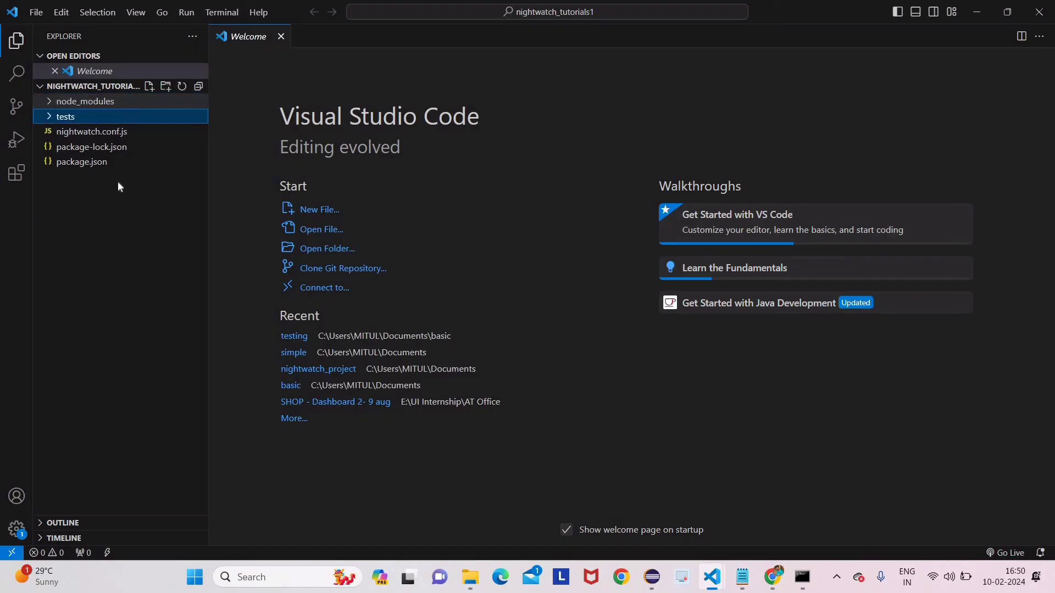
{"action": "left_click", "coordinate": [128, 220]}
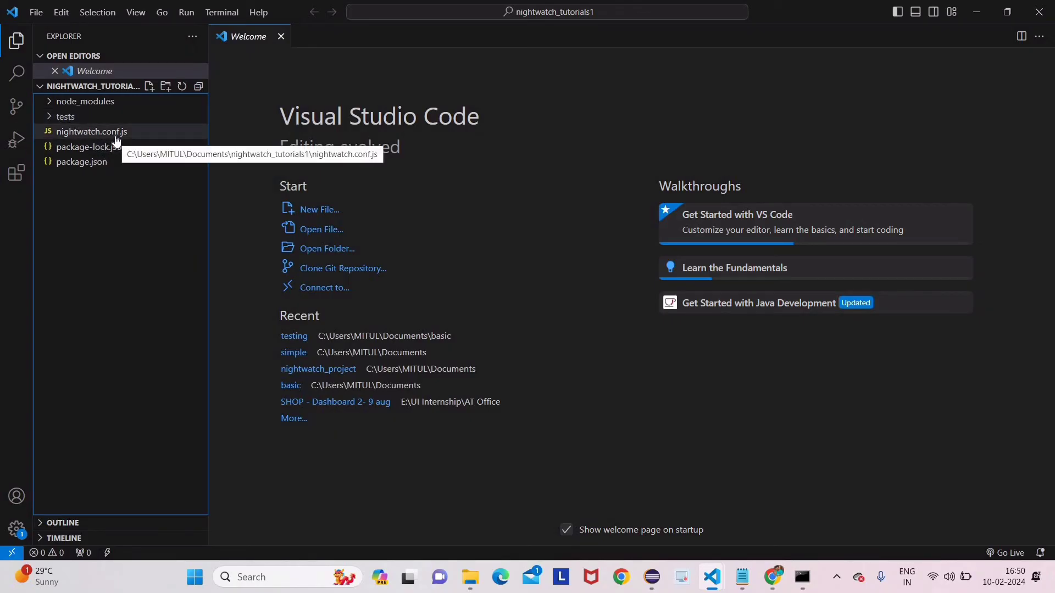
Step: Open nightwatch.conf.js, set src_folders to ["./tests"], and save the file
{"action": "double_click", "coordinate": [85, 132]}
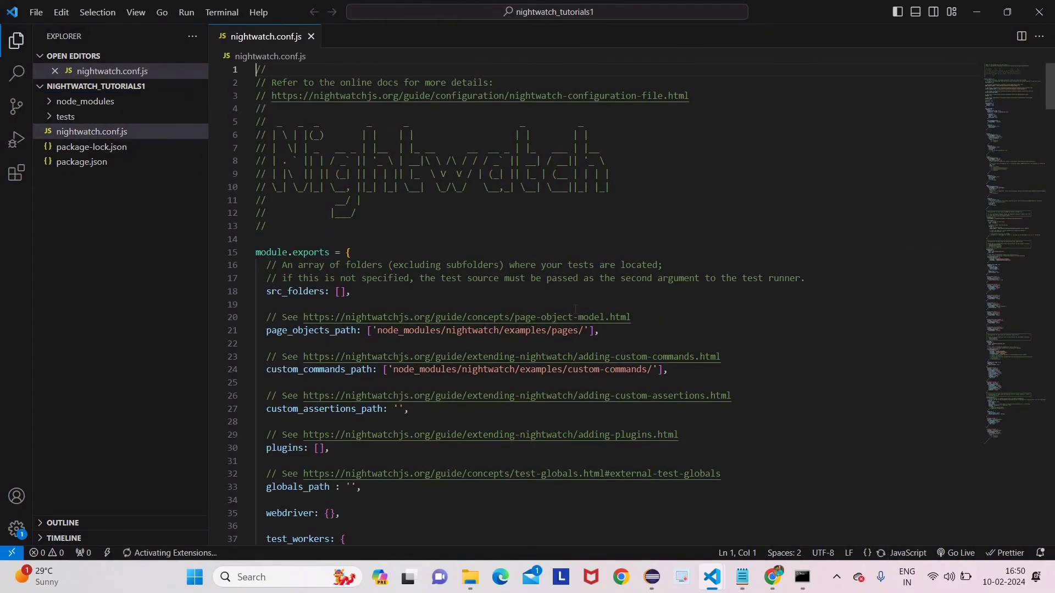
{"action": "scroll", "coordinate": [360, 283], "scroll_direction": "down", "scroll_amount": 1}
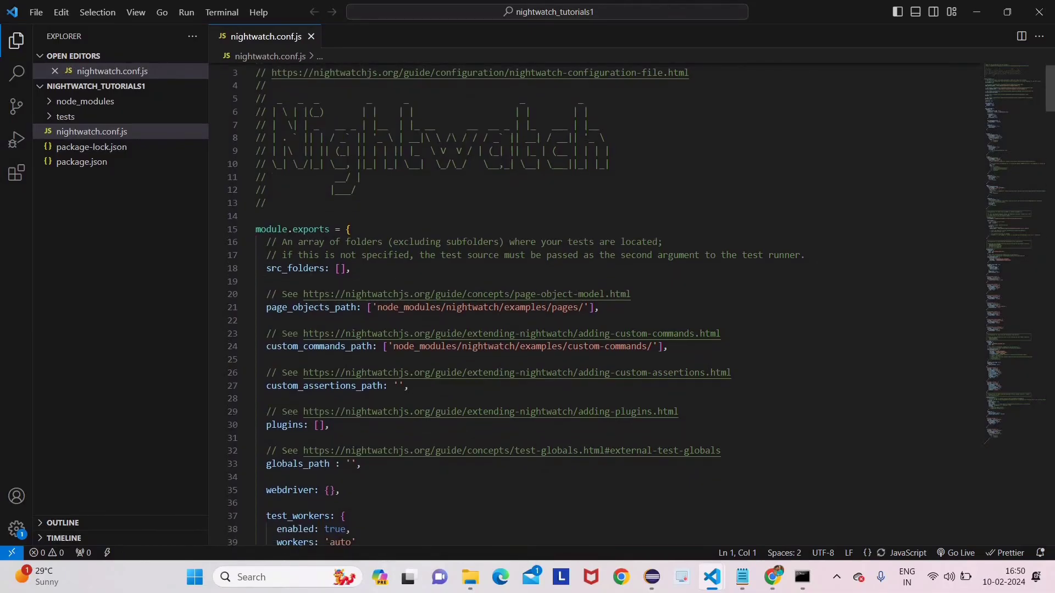
{"action": "left_click_drag", "start_coordinate": [266, 268], "coordinate": [325, 269]}
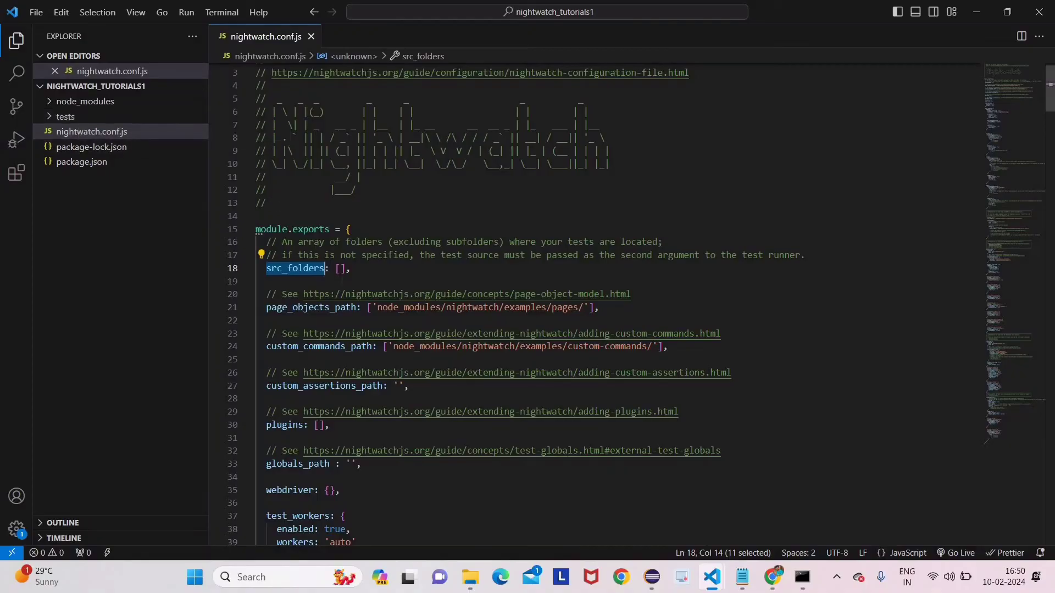
{"action": "left_click", "coordinate": [339, 268]}
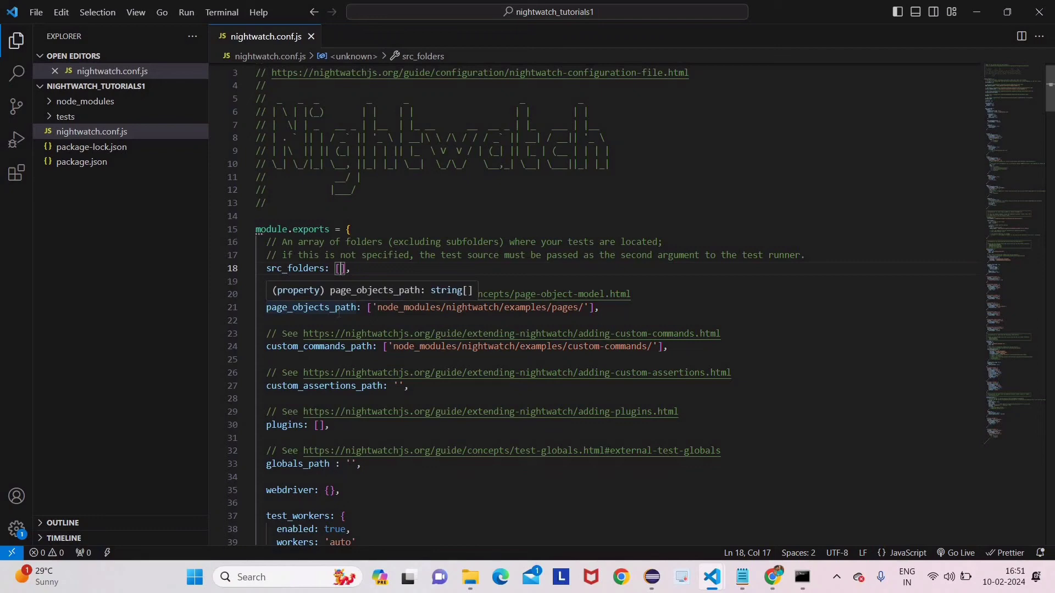
{"action": "type", "text": "\""}
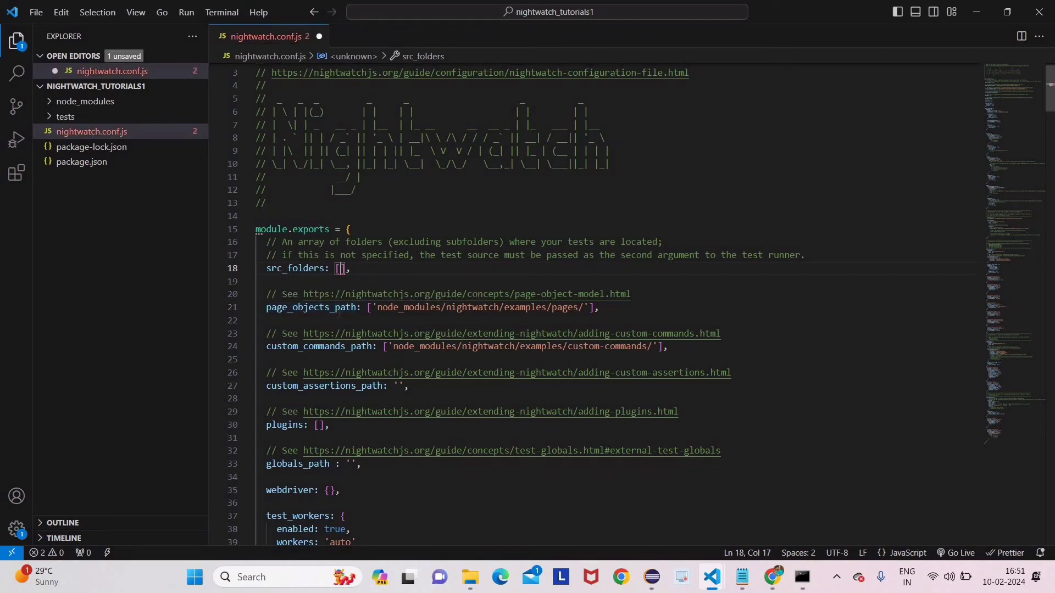
{"action": "type", "text": "."}
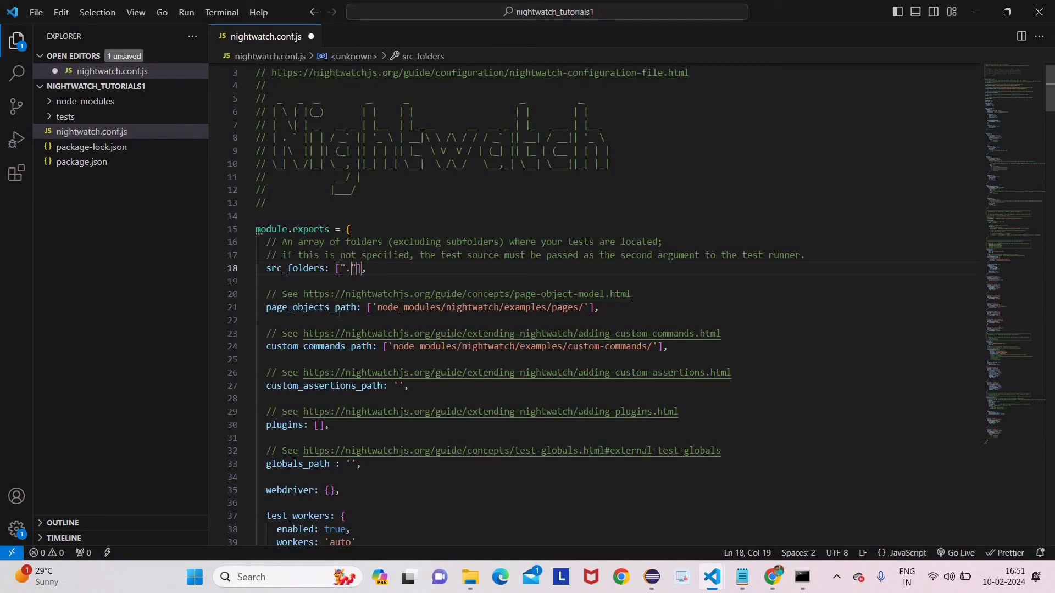
{"action": "type", "text": "/tests"}
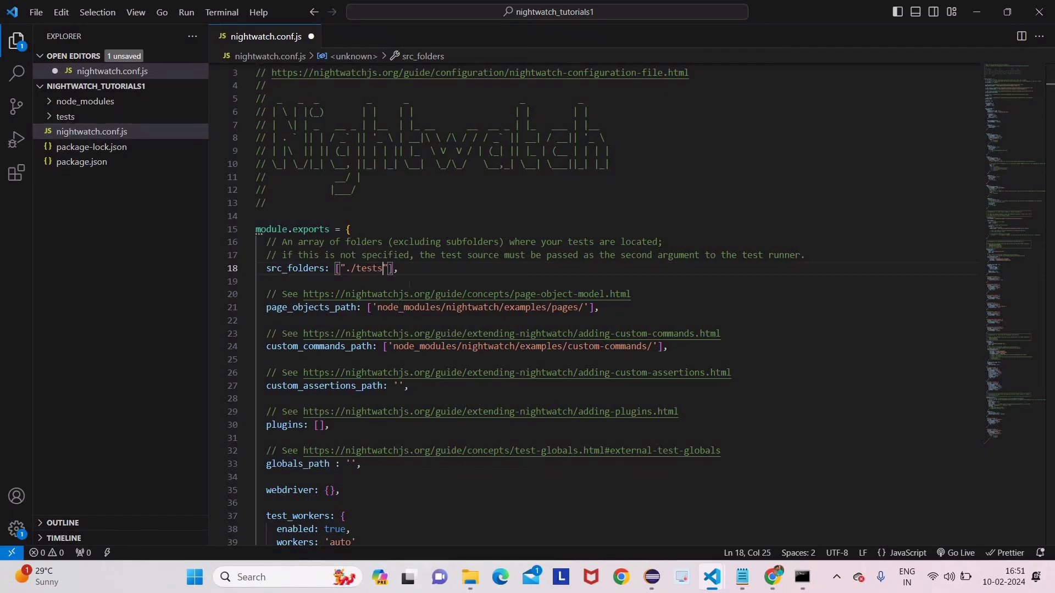
{"action": "left_click", "coordinate": [432, 269]}
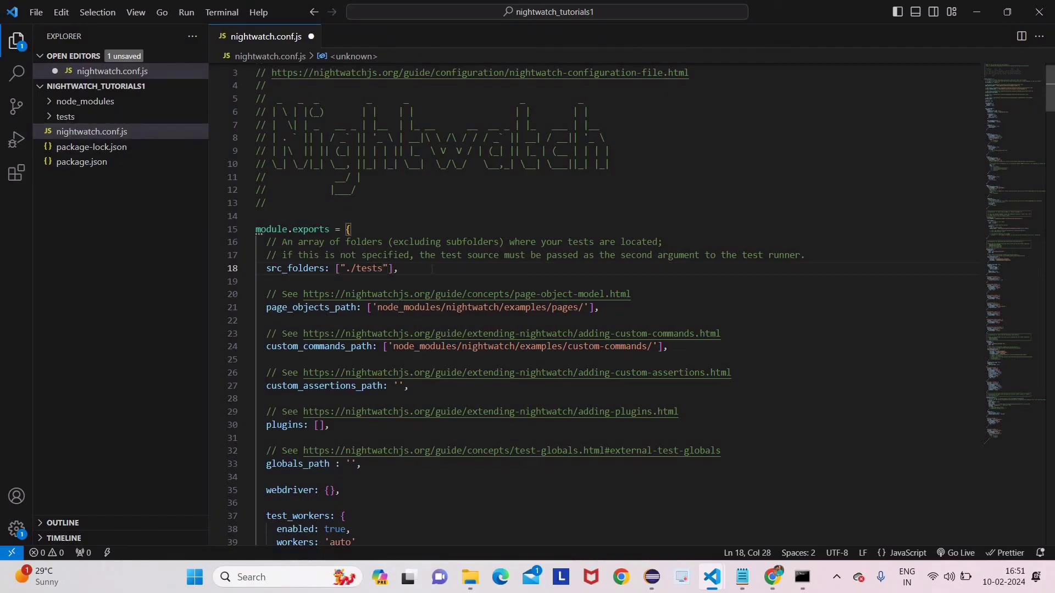
{"action": "key", "text": "ctrl+s"}
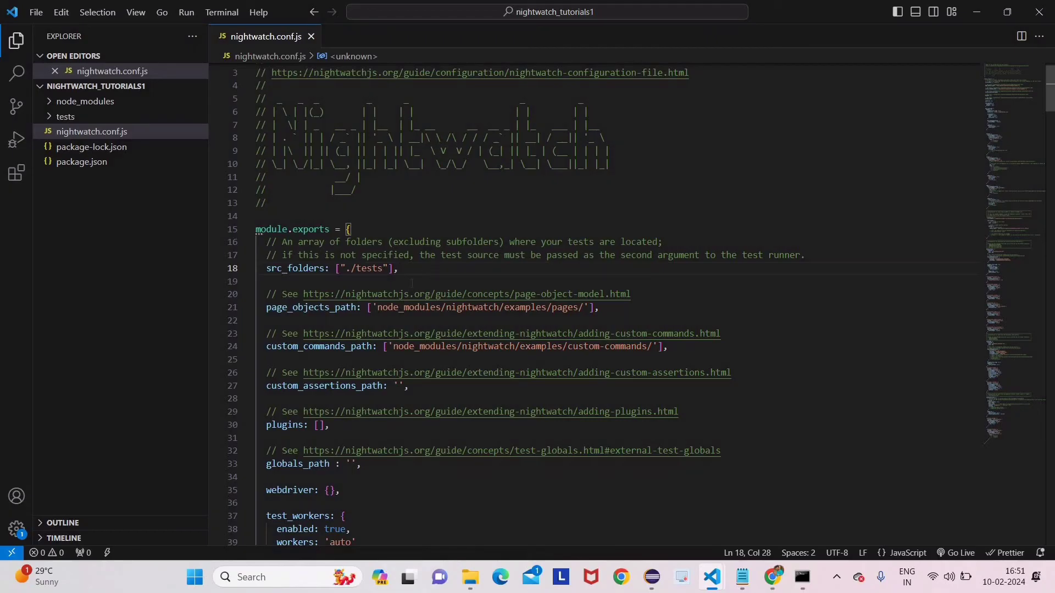
Step: Highlight the src_folders line in nightwatch.conf.js, including its property name and ./tests path, for review
{"action": "key", "text": "ctrl+shift+Left"}
{"action": "key", "text": "ctrl+shift+Left"}
{"action": "key", "text": "ctrl+shift+Left"}
{"action": "key", "text": "ctrl+shift+Left"}
{"action": "key", "text": "ctrl+shift+Left"}
{"action": "key", "text": "ctrl+shift+Left"}
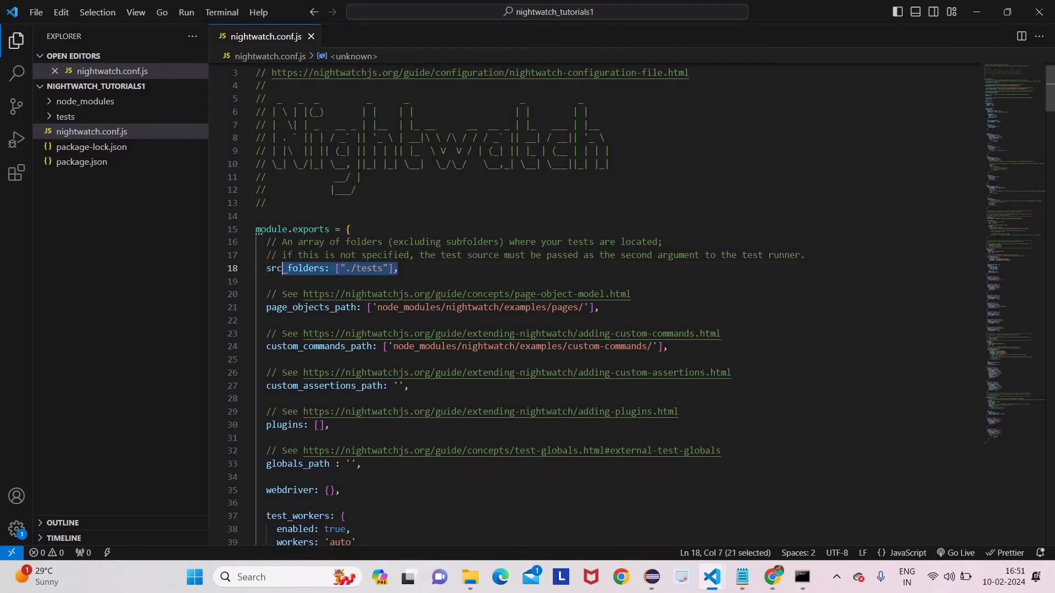
{"action": "left_click", "coordinate": [419, 274]}
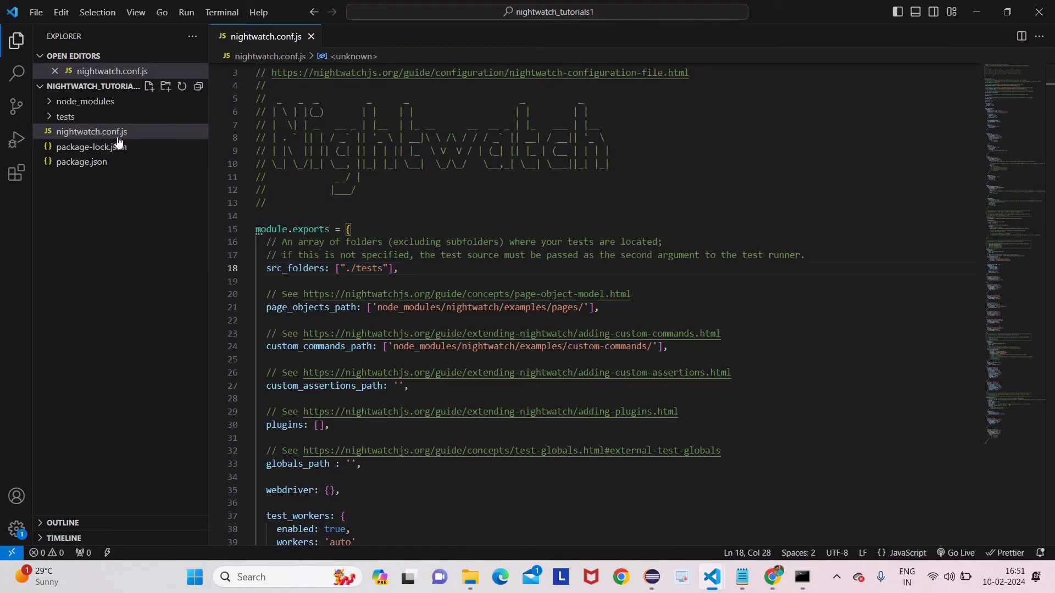
{"action": "left_click", "coordinate": [292, 270]}
{"action": "double_click", "coordinate": [292, 269]}
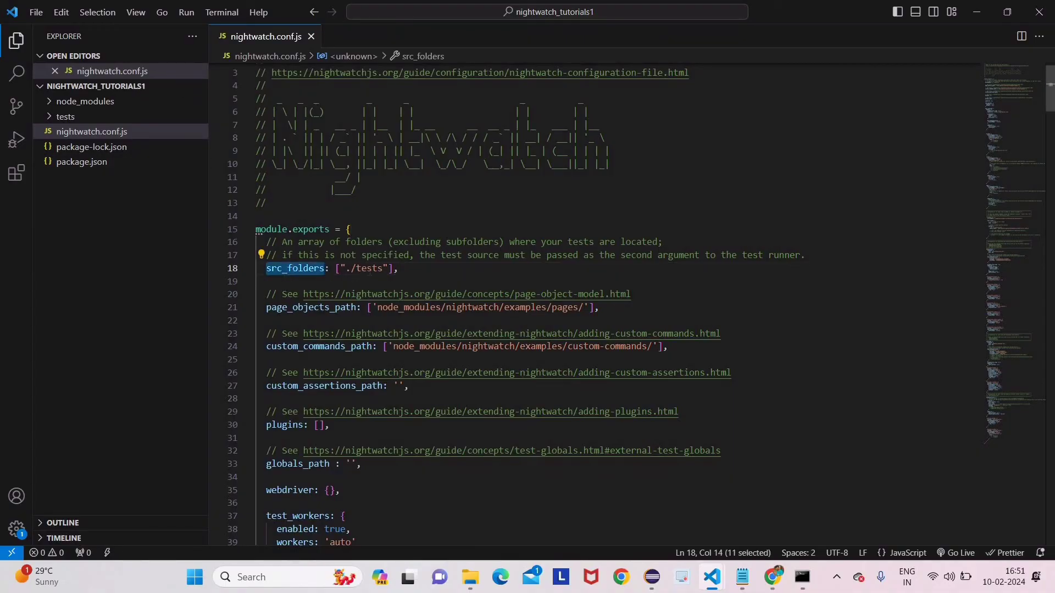
{"action": "double_click", "coordinate": [369, 268]}
{"action": "left_click_drag", "start_coordinate": [383, 268], "coordinate": [346, 268]}
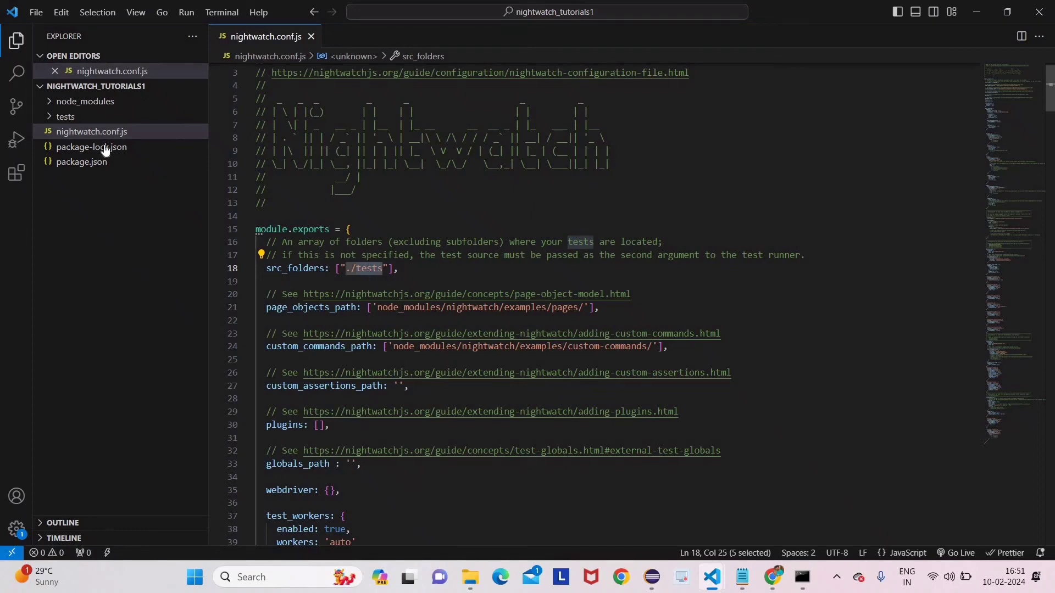
Step: Expand the tests folder and create a file named get_url inside it
{"action": "left_click", "coordinate": [52, 117]}
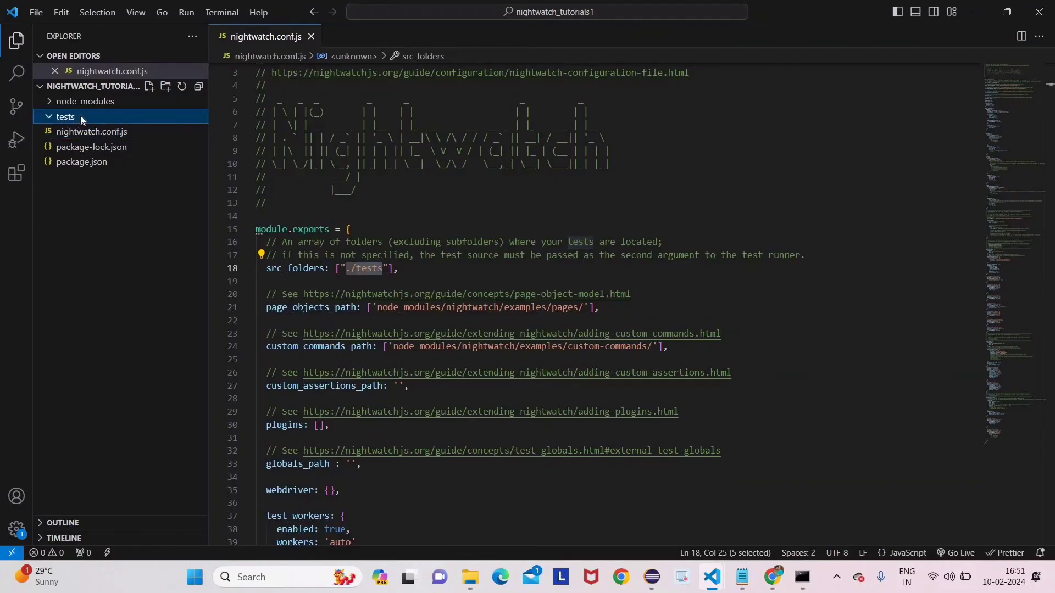
{"action": "right_click", "coordinate": [81, 118]}
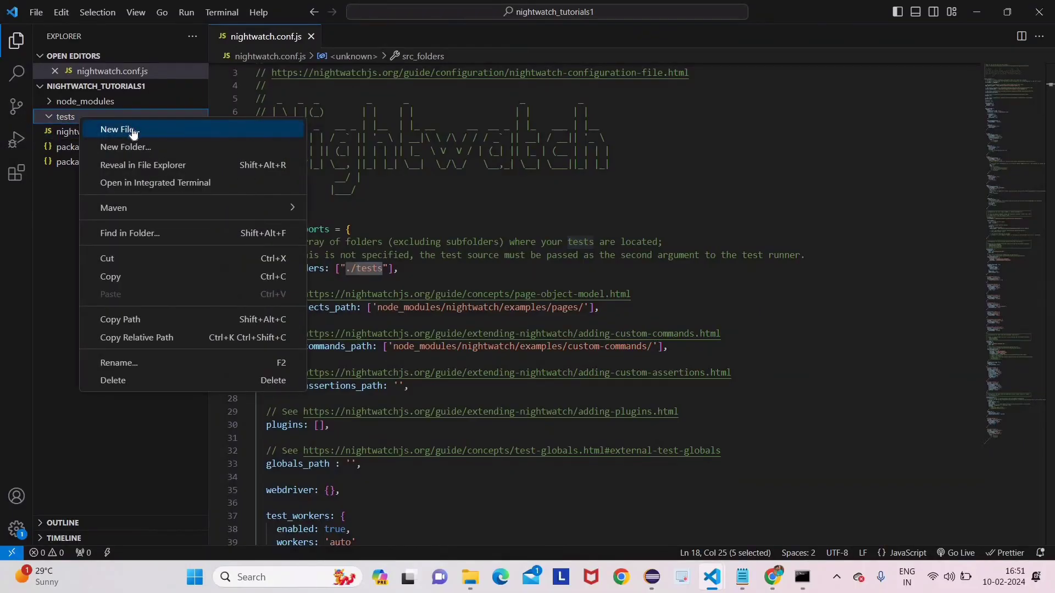
{"action": "left_click", "coordinate": [132, 130]}
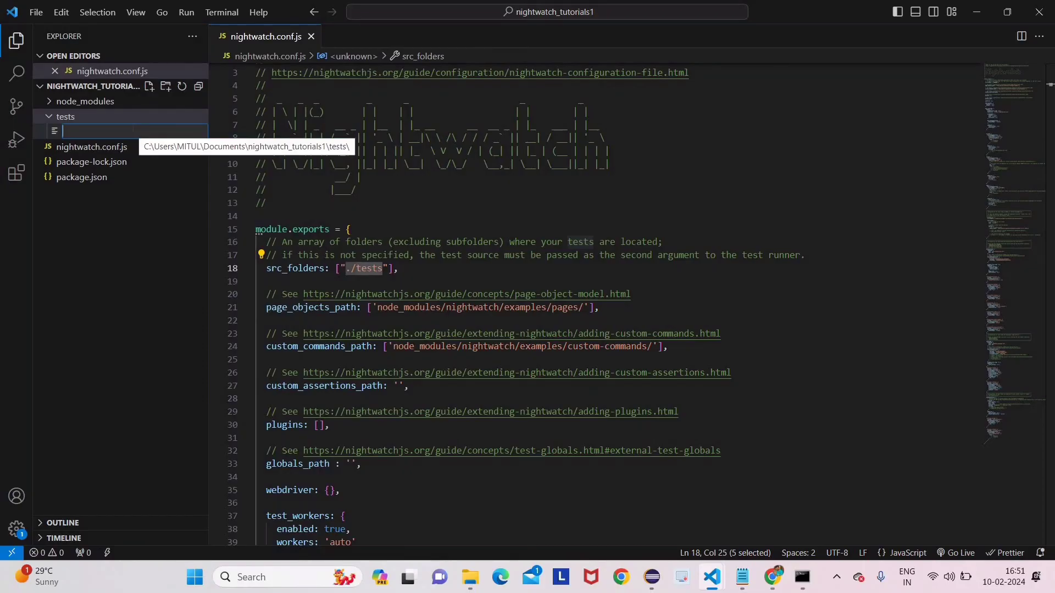
{"action": "type", "text": "get_url"}
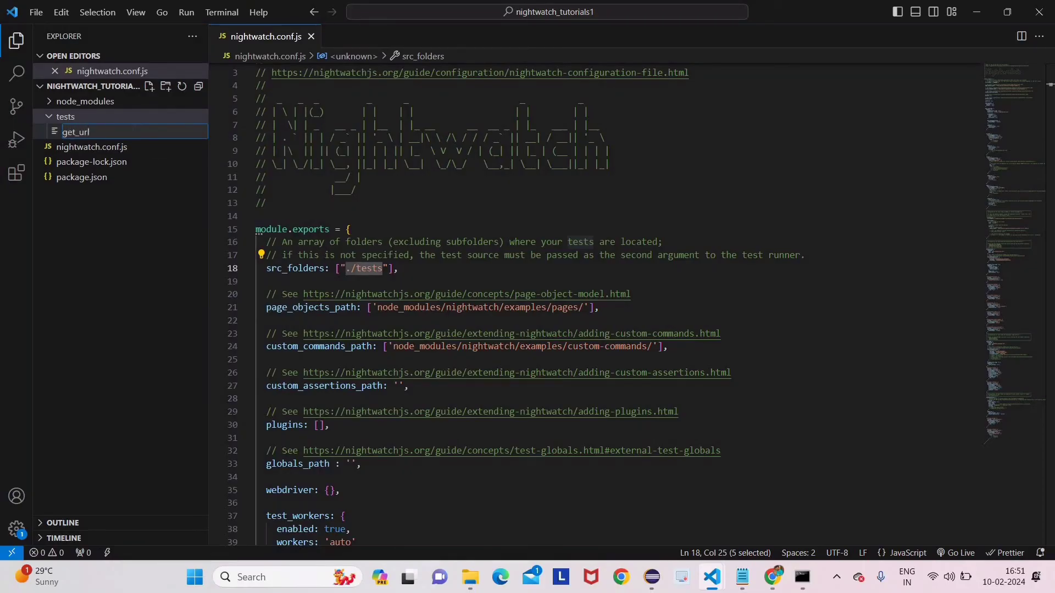
{"action": "key", "text": "Return"}
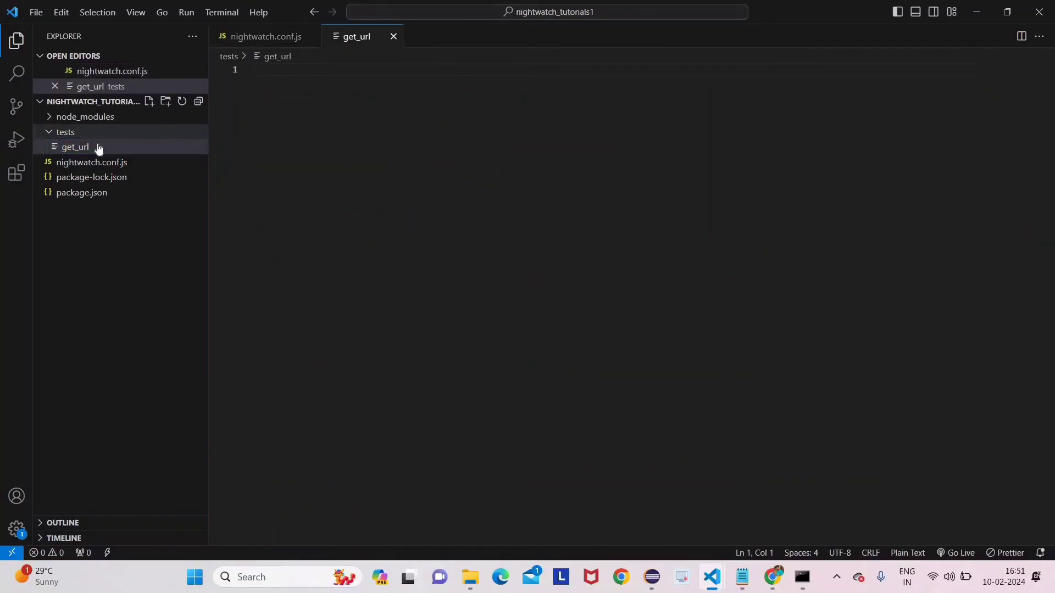
Step: Rename the get_url file in the tests folder to get_url.js
{"action": "left_click", "coordinate": [98, 147]}
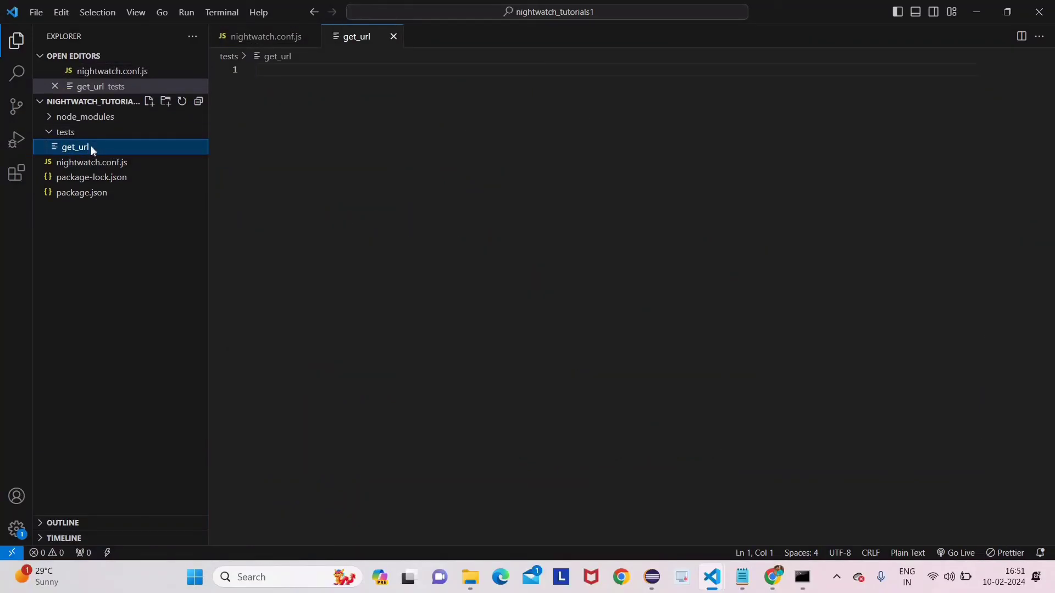
{"action": "right_click", "coordinate": [91, 146]}
{"action": "left_click", "coordinate": [142, 399]}
{"action": "left_click", "coordinate": [103, 142]}
{"action": "type", "text": ".js"}
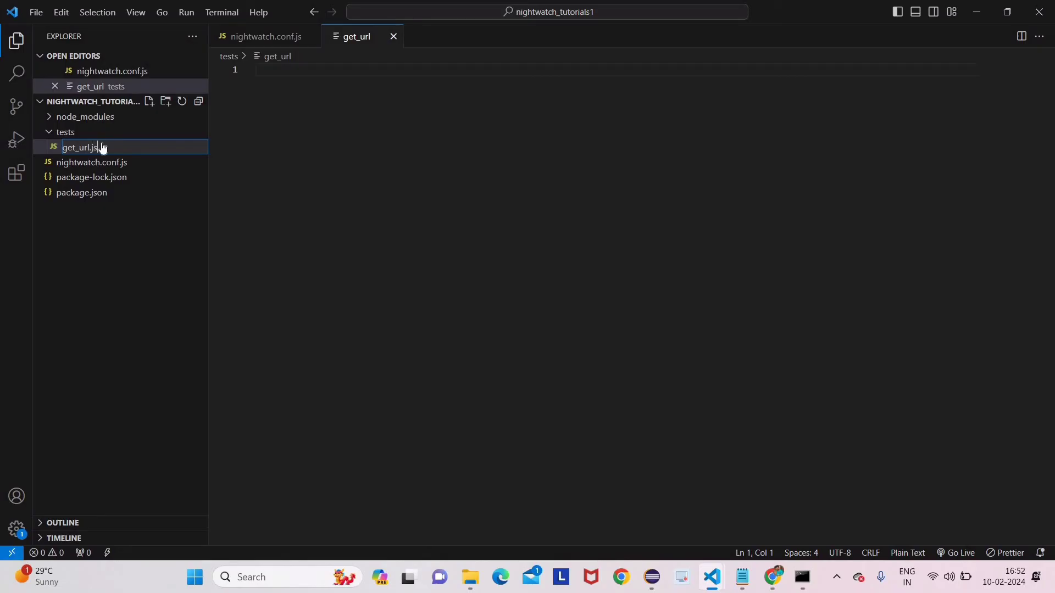
{"action": "key", "text": "Return"}
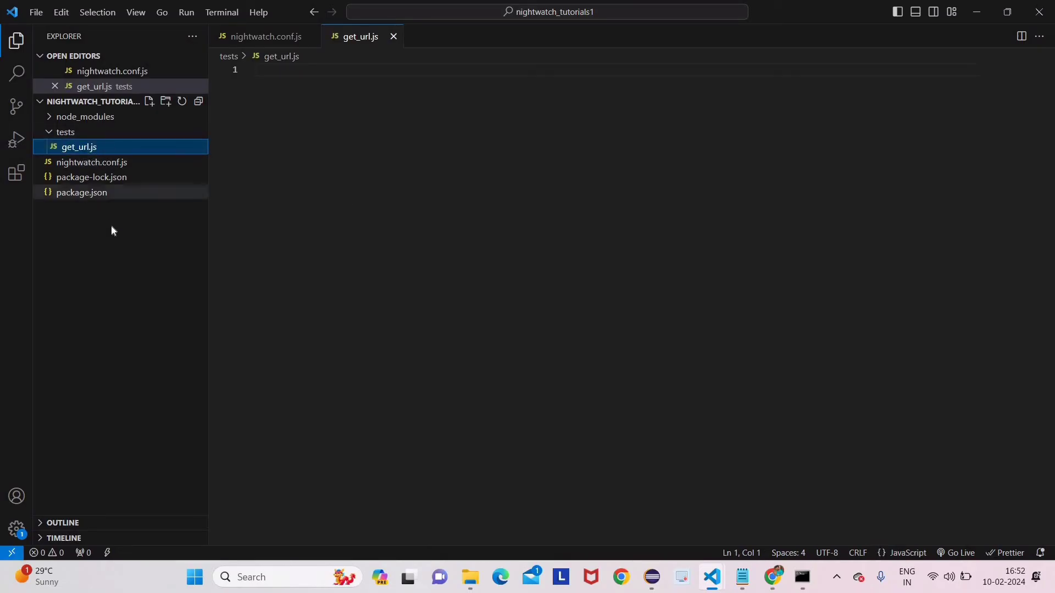
{"action": "left_click", "coordinate": [110, 202]}
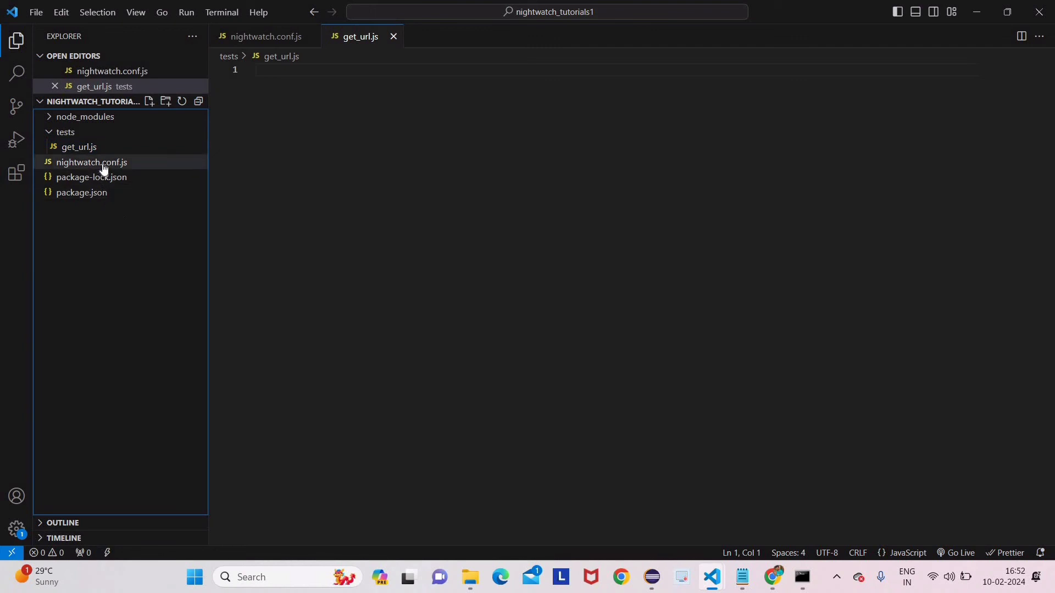
Step: Review the src_folders entry in nightwatch.conf.js against the tests folder, and bring get_url.js back into the editor
{"action": "left_click", "coordinate": [104, 164]}
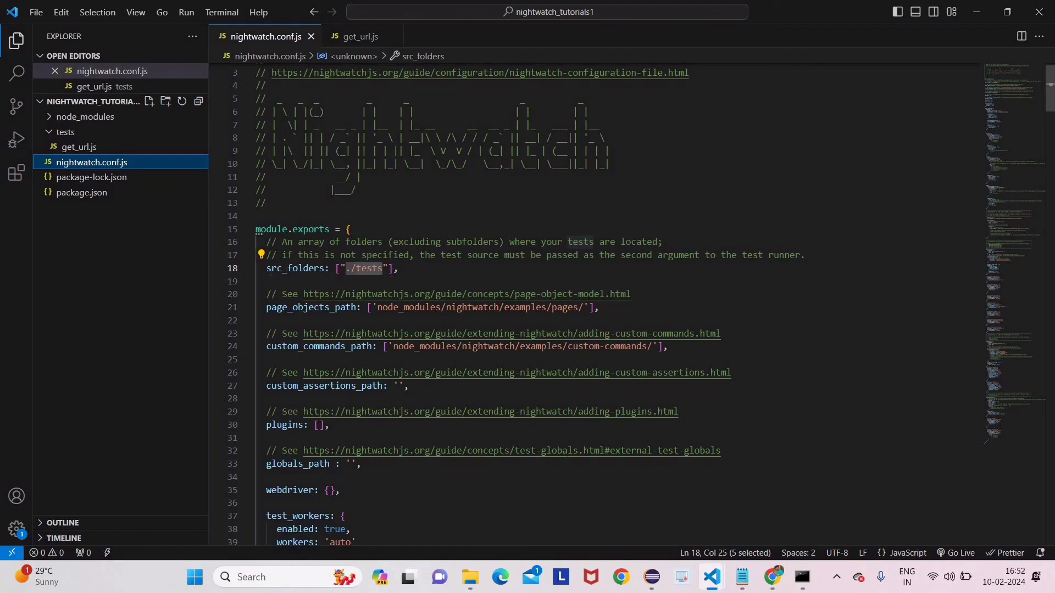
{"action": "double_click", "coordinate": [295, 268]}
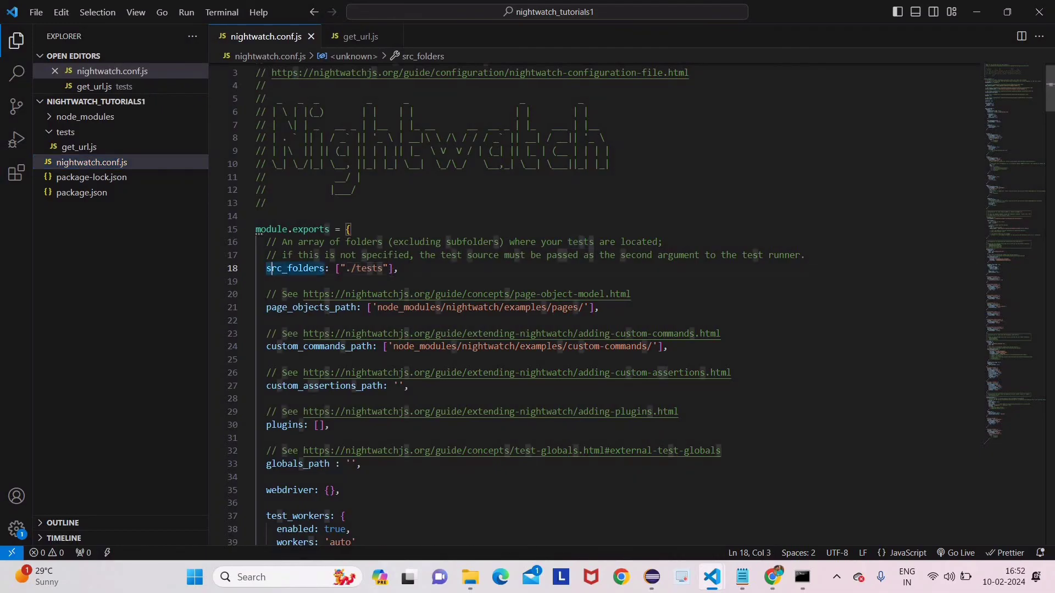
{"action": "left_click", "coordinate": [445, 284]}
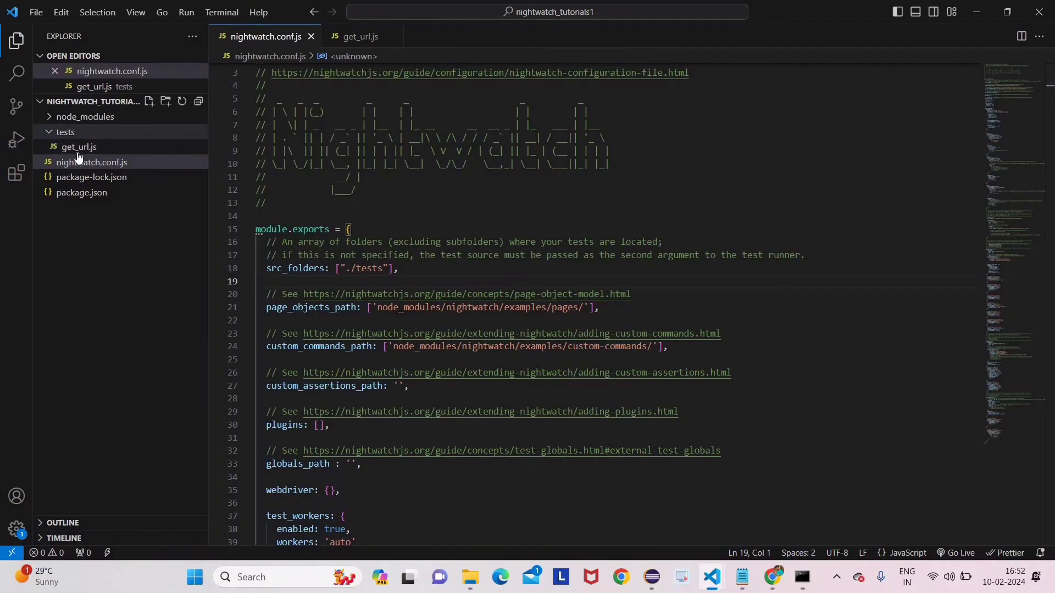
{"action": "left_click", "coordinate": [48, 133]}
{"action": "left_click", "coordinate": [48, 133]}
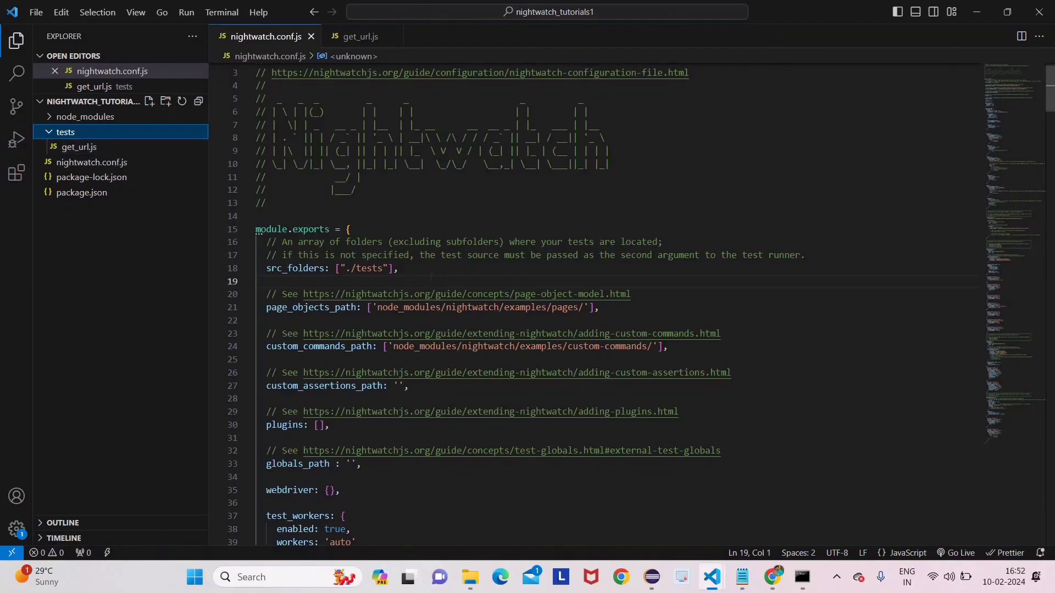
{"action": "left_click_drag", "start_coordinate": [399, 268], "coordinate": [260, 268]}
{"action": "left_click", "coordinate": [124, 273]}
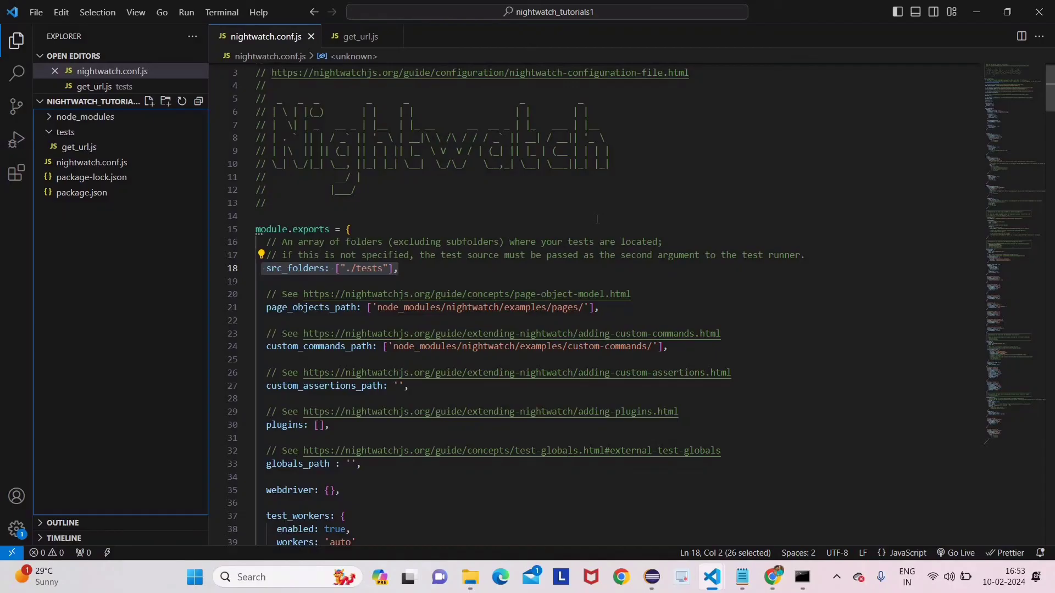
{"action": "key", "text": "ctrl+1"}
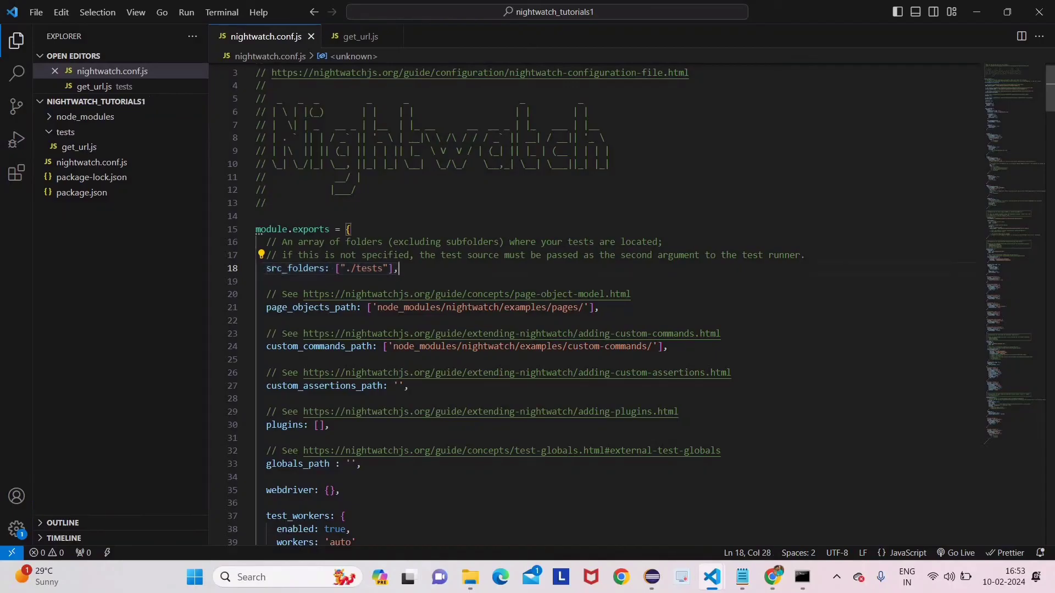
{"action": "key", "text": "shift+Right"}
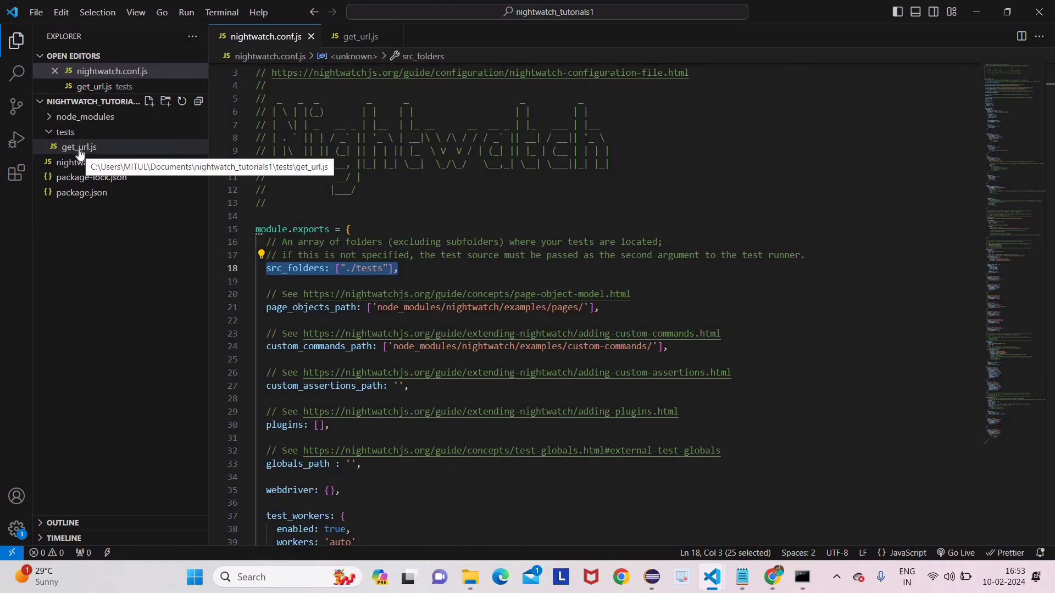
{"action": "left_click", "coordinate": [358, 37]}
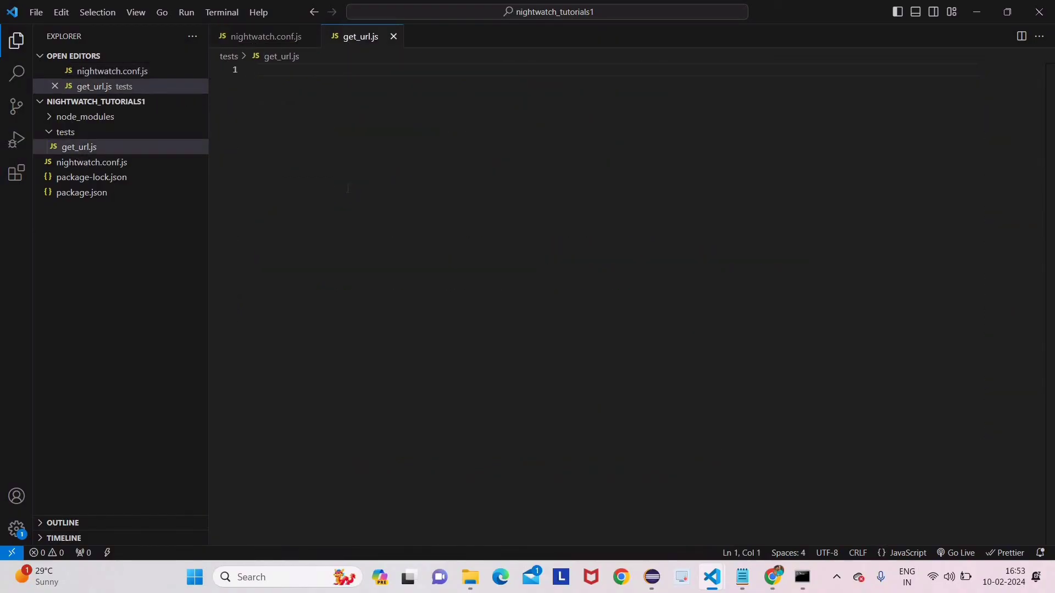